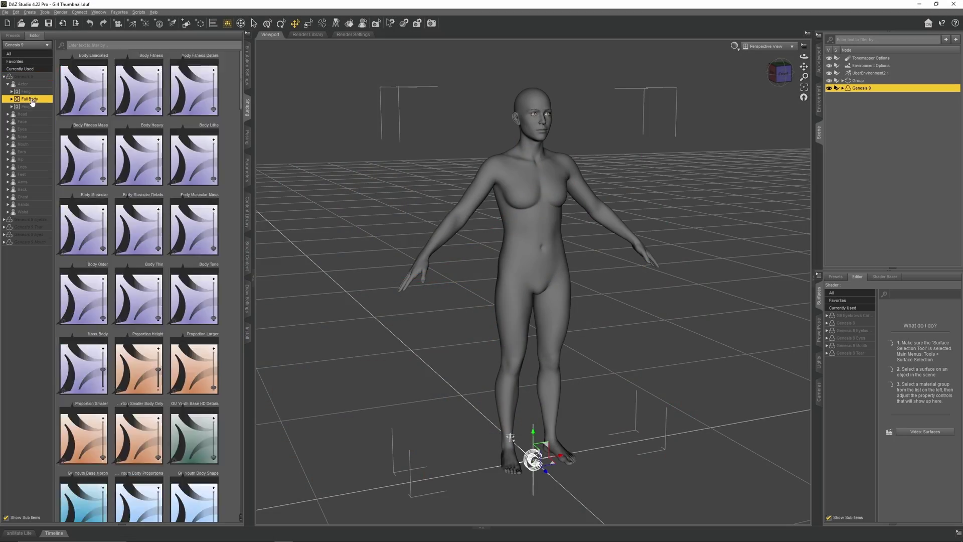
Select the figure's Head in the Scene tree and set the Mouth Smile morph to 39.8%.
scroll(337, 135, up, 3)
click(22, 114)
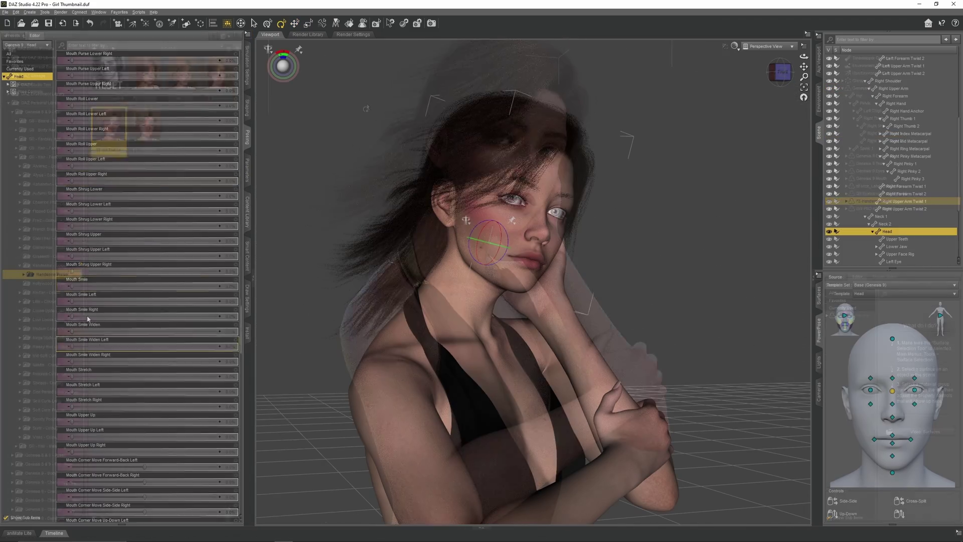
drag(90, 283, 159, 299)
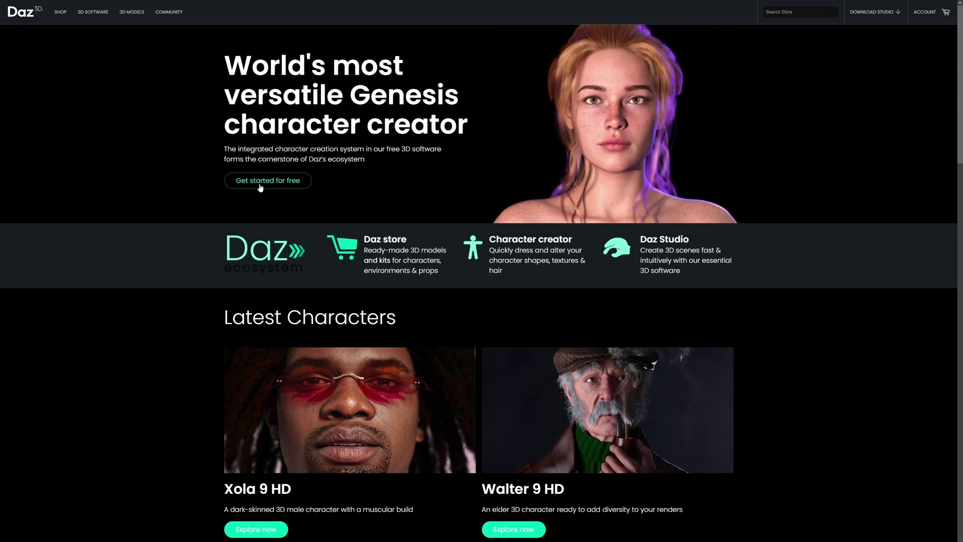
Go to the 'Get started for free' signup form and tick the 'I'm not a robot' box.
click(260, 186)
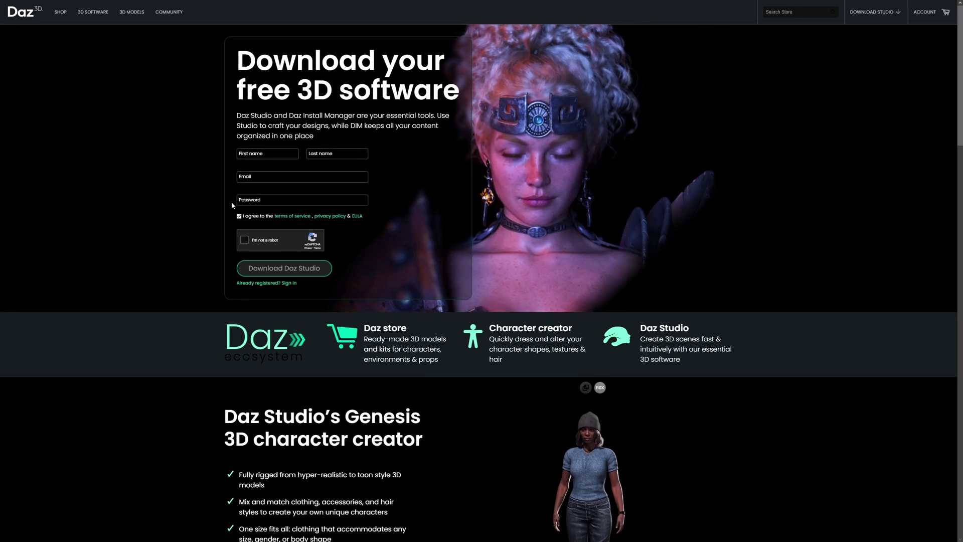
click(244, 240)
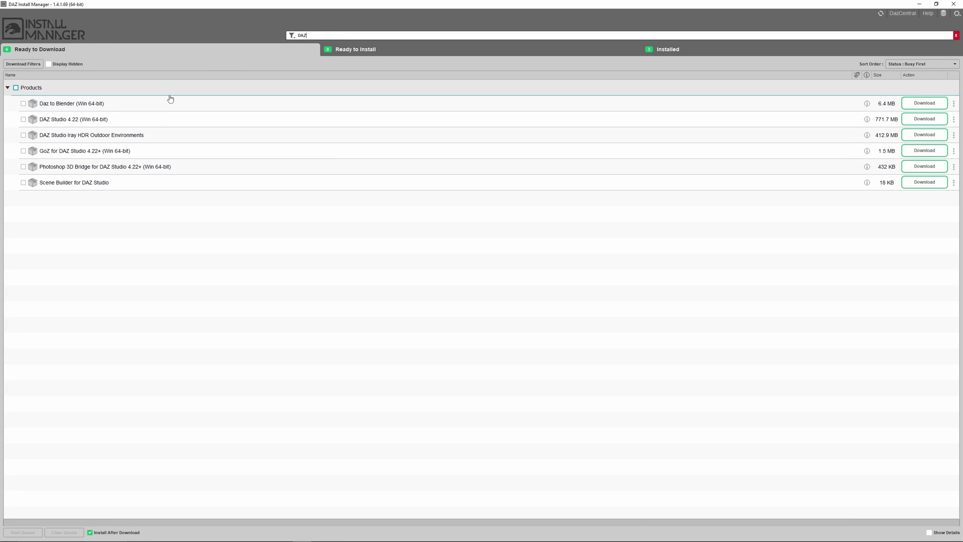
Download DAZ Studio 4.22 (Win 64-bit), then check the Ready to Install and Installed lists.
click(158, 120)
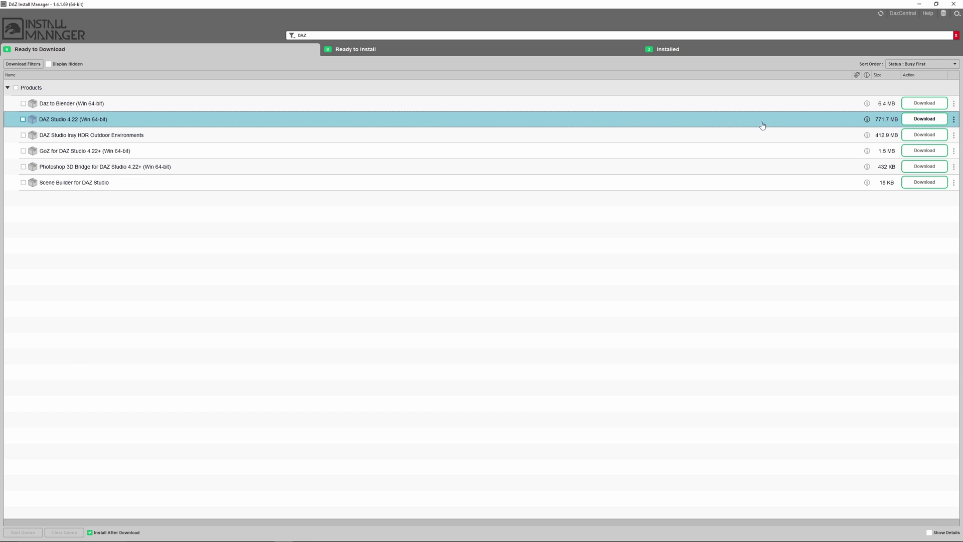
click(925, 119)
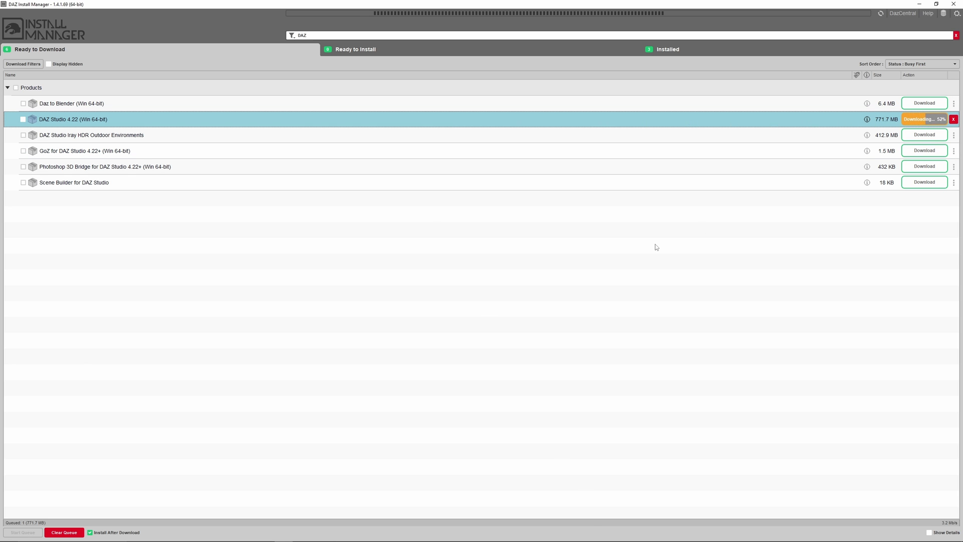
click(374, 50)
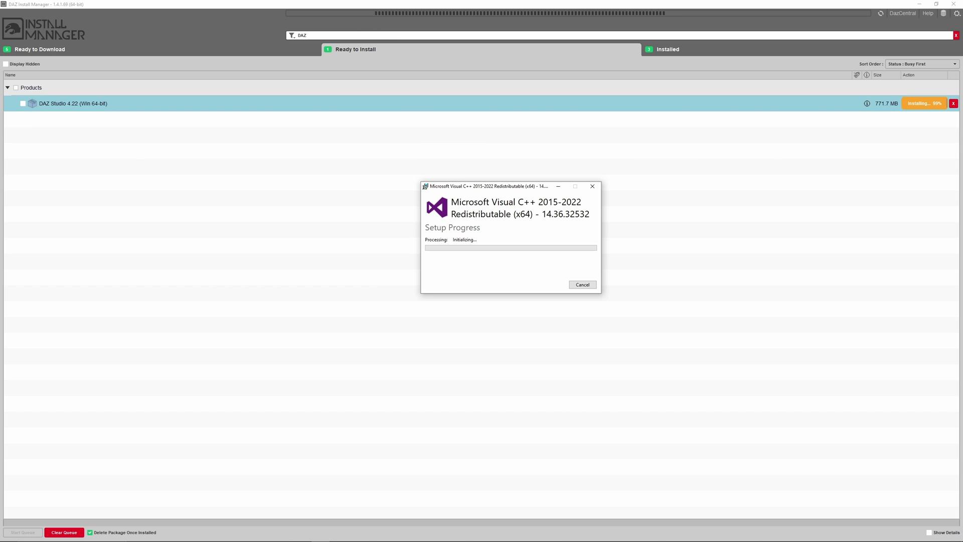
click(676, 54)
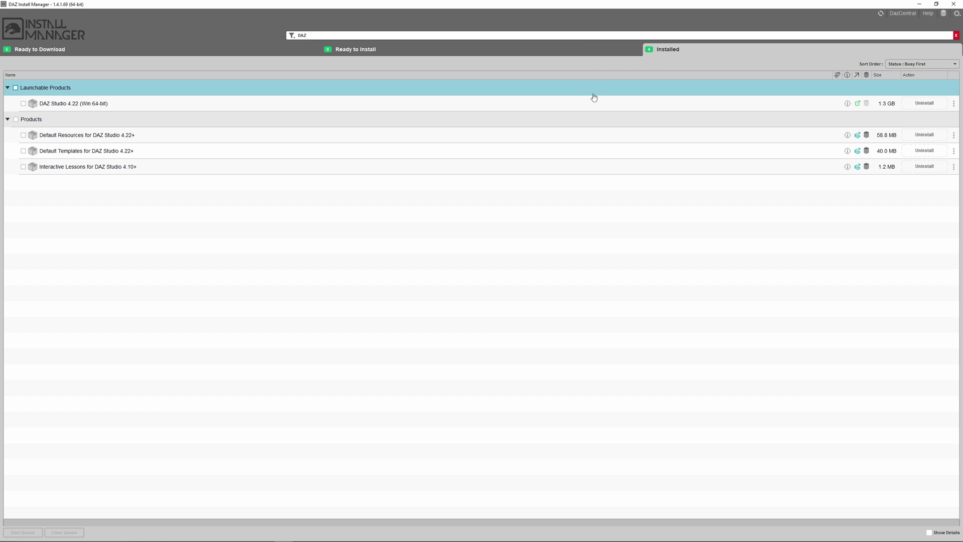
Clear the DAZ filter and point out the Genesis 9, Genesis 8 Female and Male Starter Essentials rows.
click(956, 35)
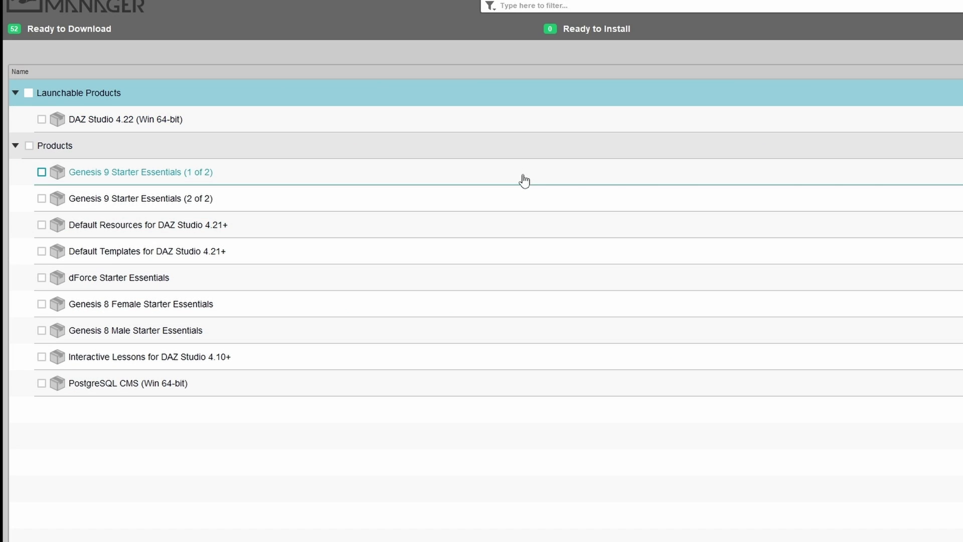
click(522, 180)
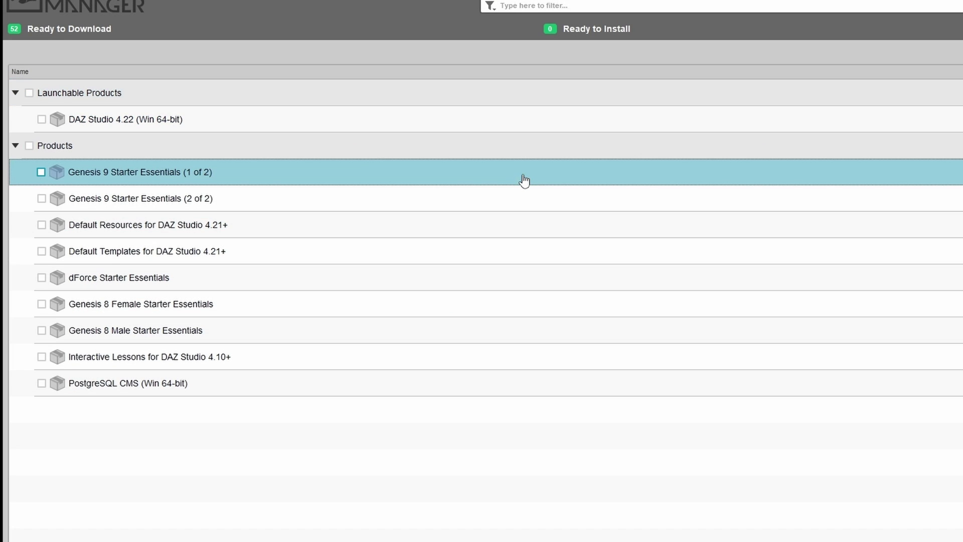
click(492, 207)
click(444, 314)
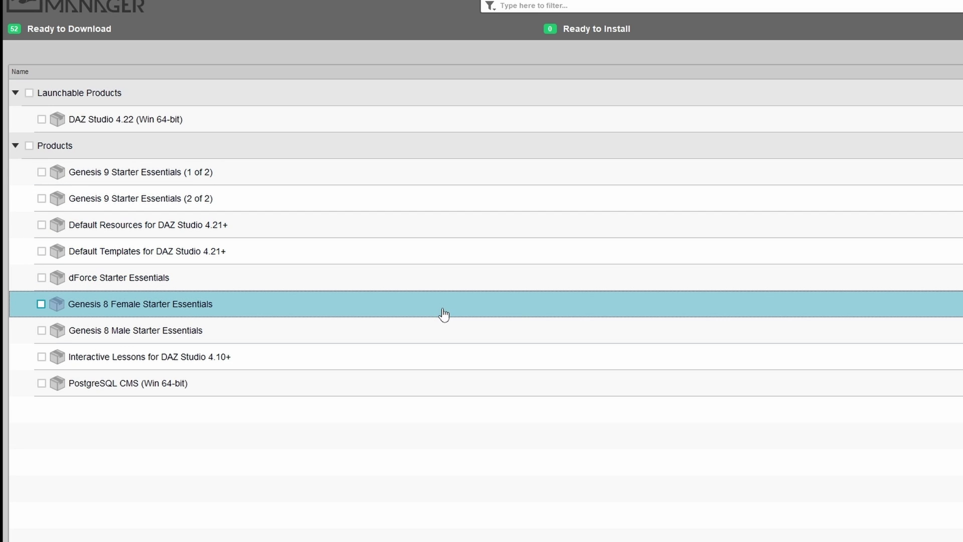
click(420, 338)
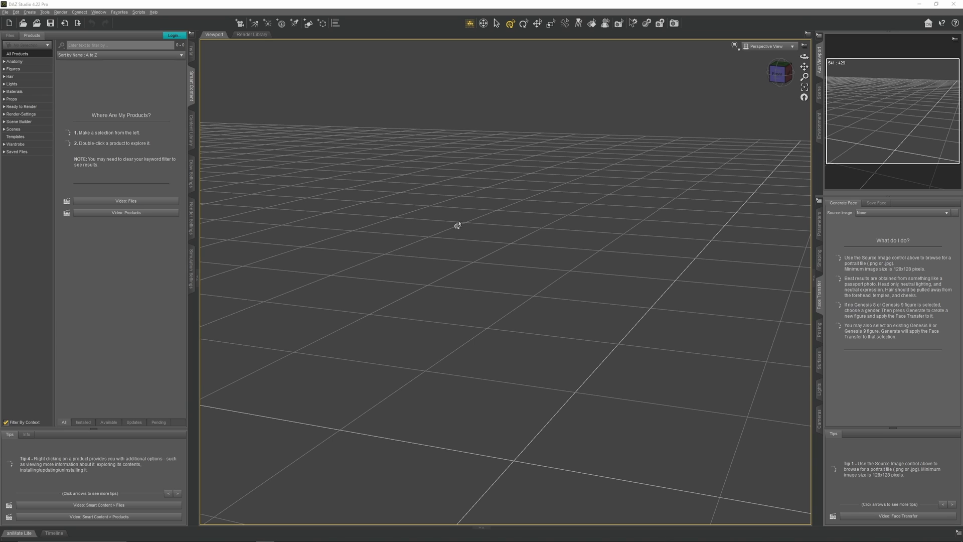
Toggle Lock Docking/Undocking under Window > Workspace.
click(98, 12)
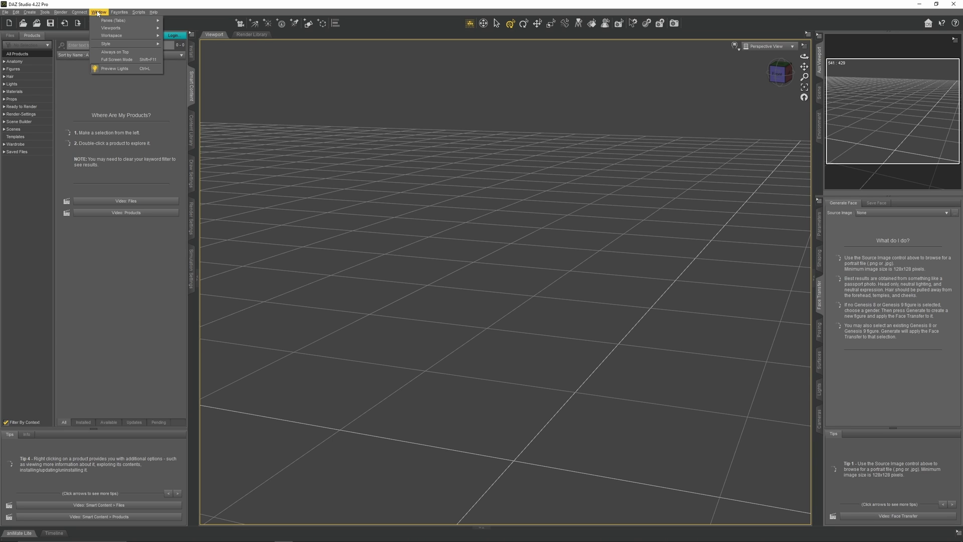
mouse_move(115, 36)
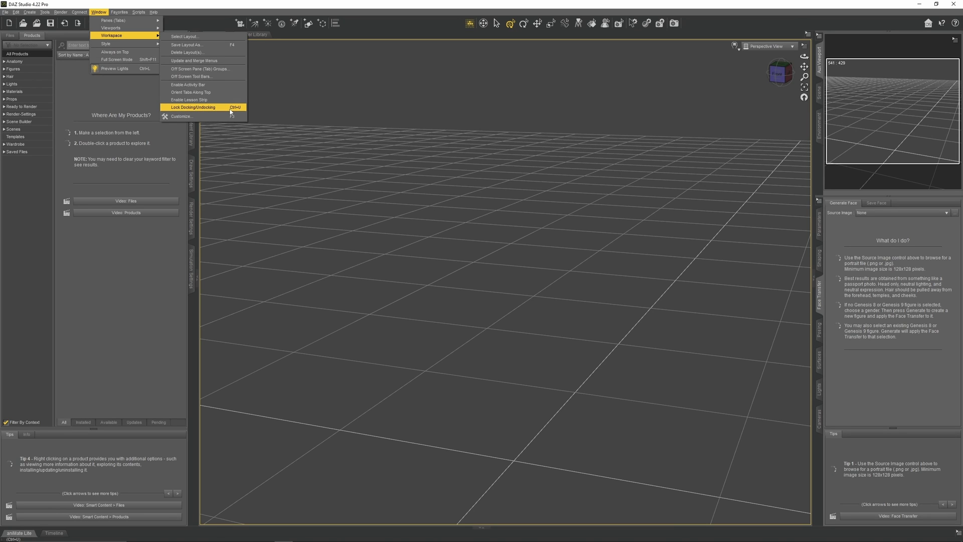
click(510, 209)
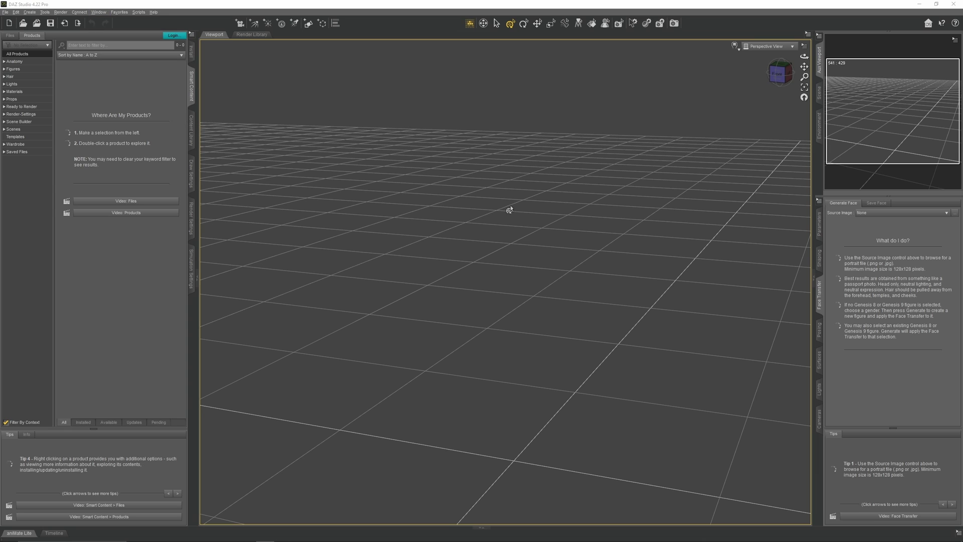
Collapse the right and left Tips areas and show Environment in the upper-right pane.
click(894, 429)
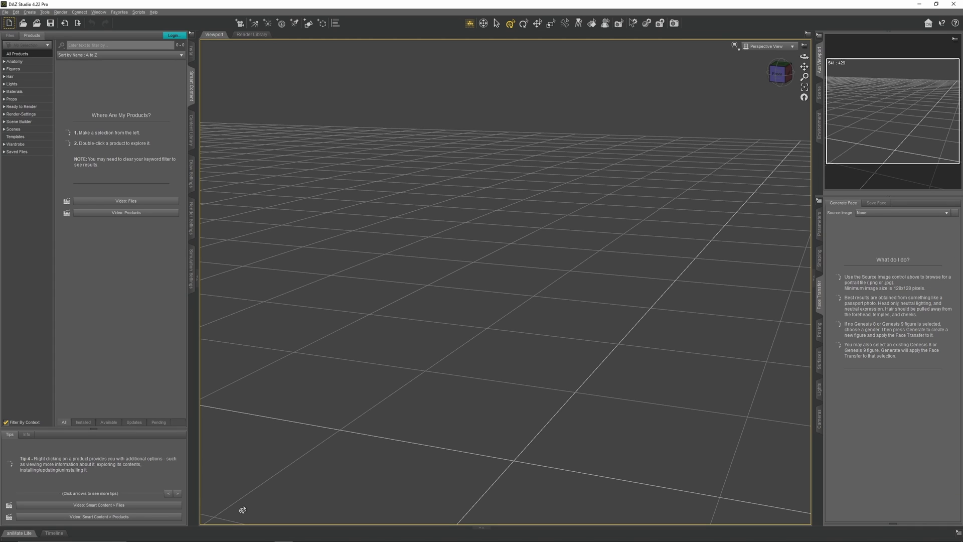
click(94, 430)
click(819, 126)
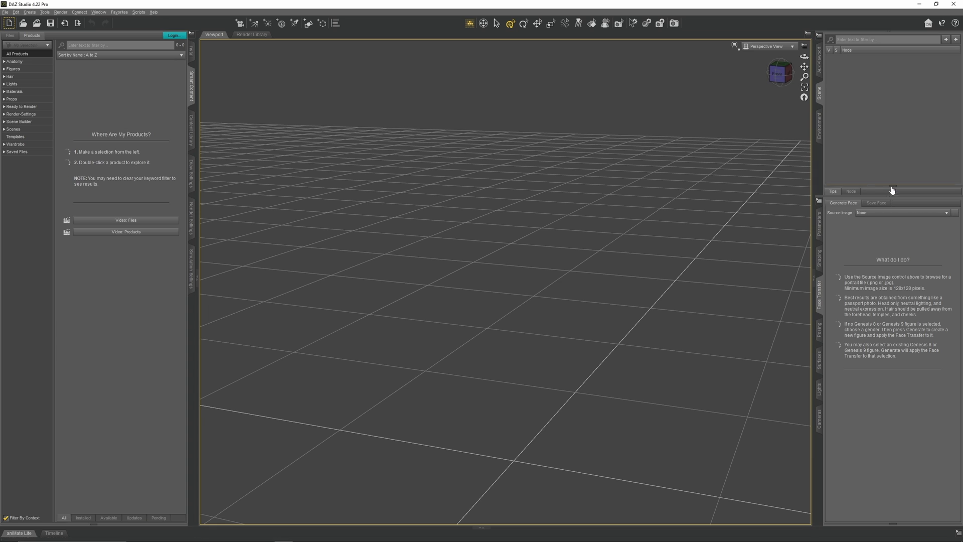
Cycle the lower-right pane through Face Transfer, Surfaces and Lights, ending on Cameras.
click(819, 223)
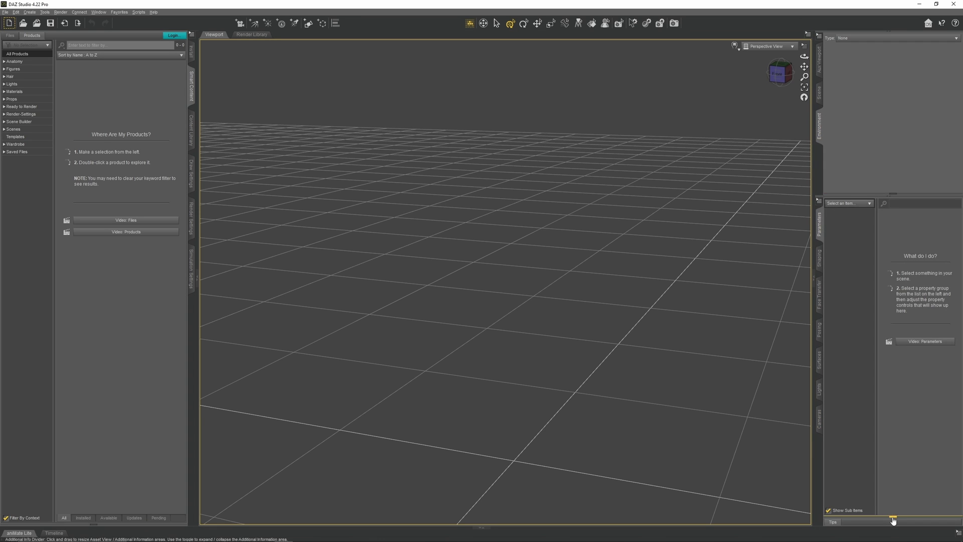
click(818, 259)
click(818, 307)
click(818, 359)
click(819, 389)
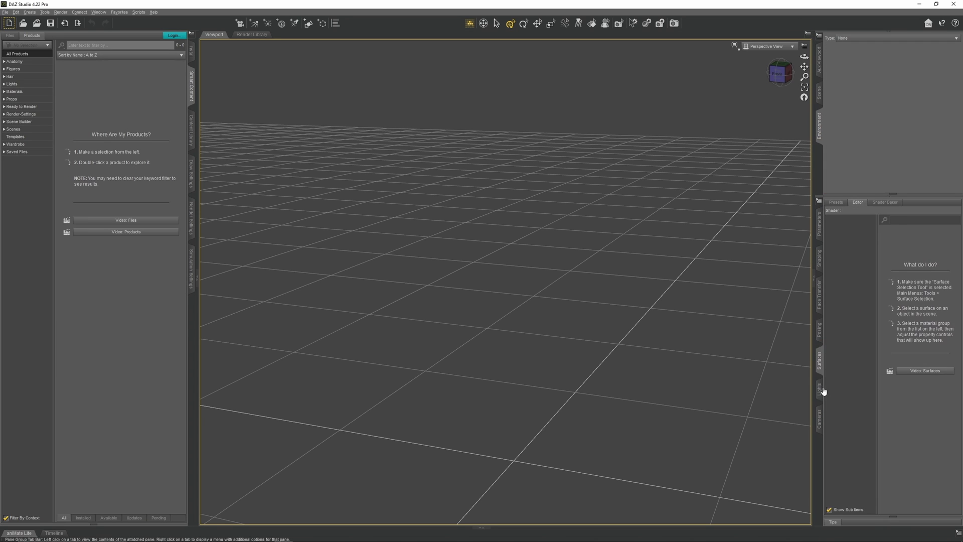
click(819, 421)
Switch the left pane through Content Library and Render Settings to the Install list.
click(192, 130)
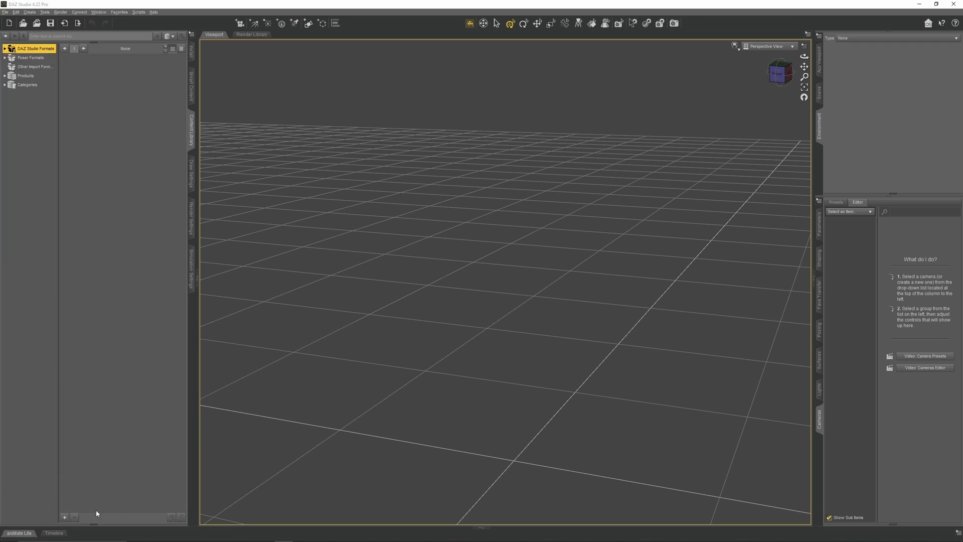
click(191, 218)
click(192, 50)
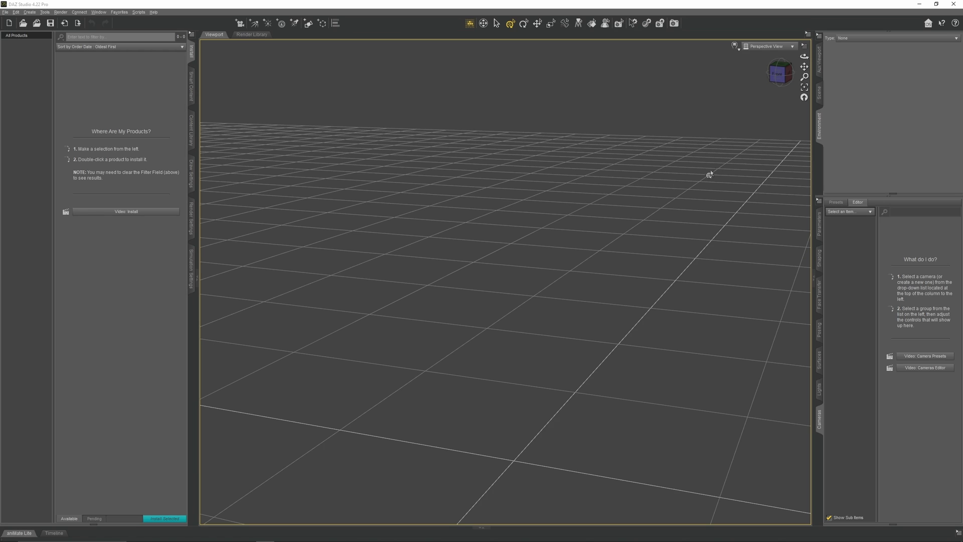
Move the Environment tab above Scene in the upper-right group and show the Scene pane.
click(819, 93)
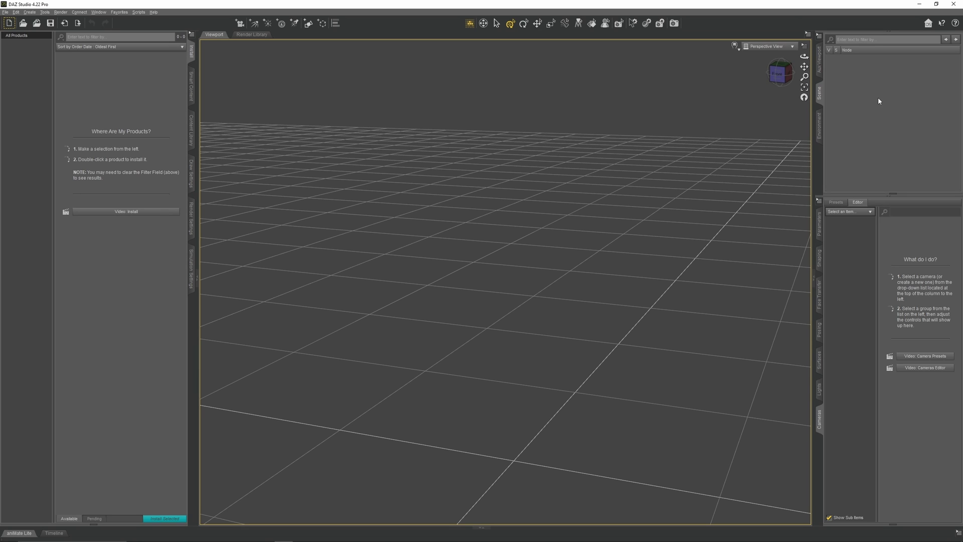
click(820, 128)
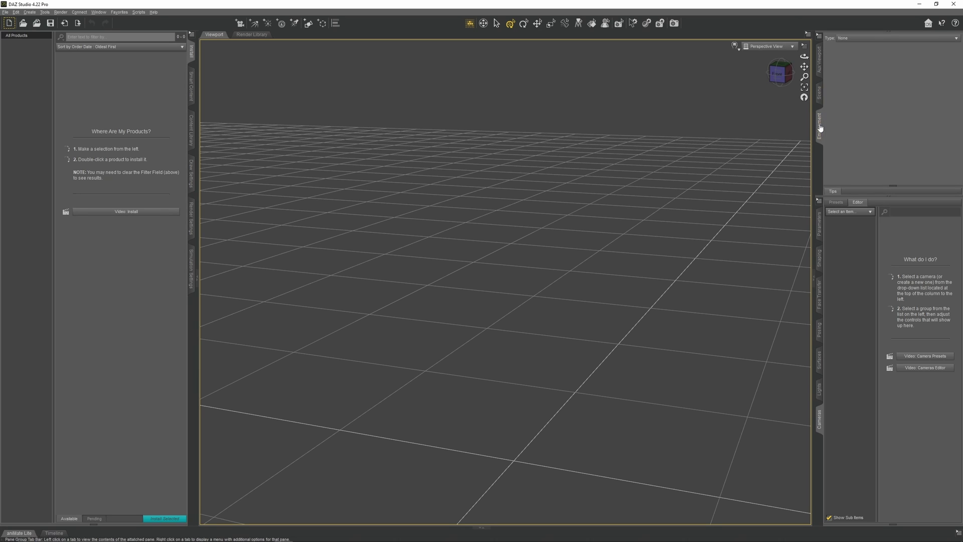
drag(819, 85, 820, 92)
click(820, 135)
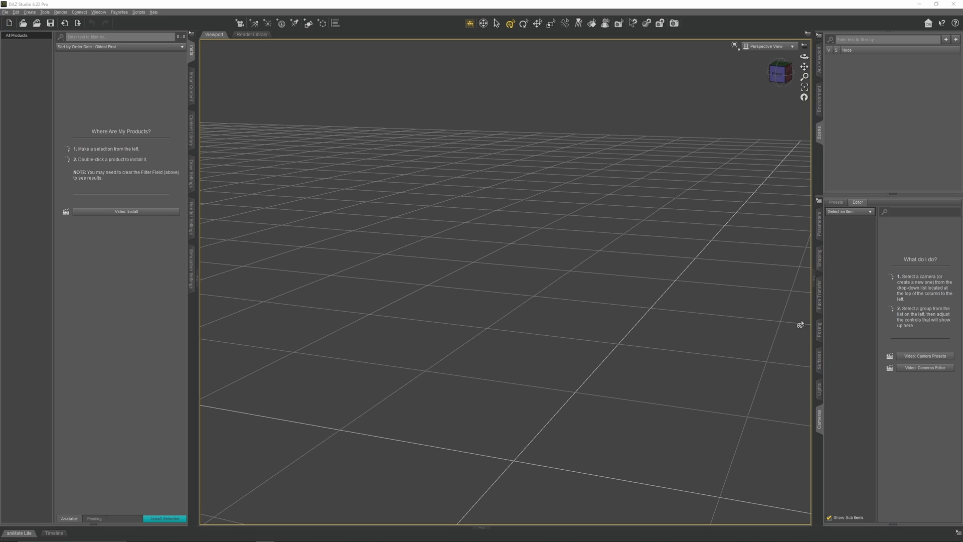
Close the Face Transfer pane and show Parameters in the lower-right group.
click(822, 298)
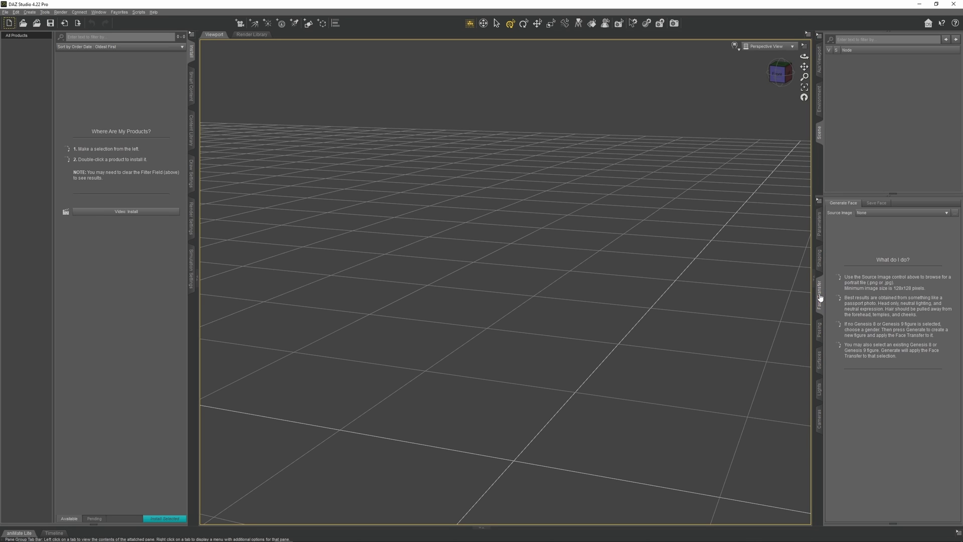
right_click(821, 296)
click(840, 355)
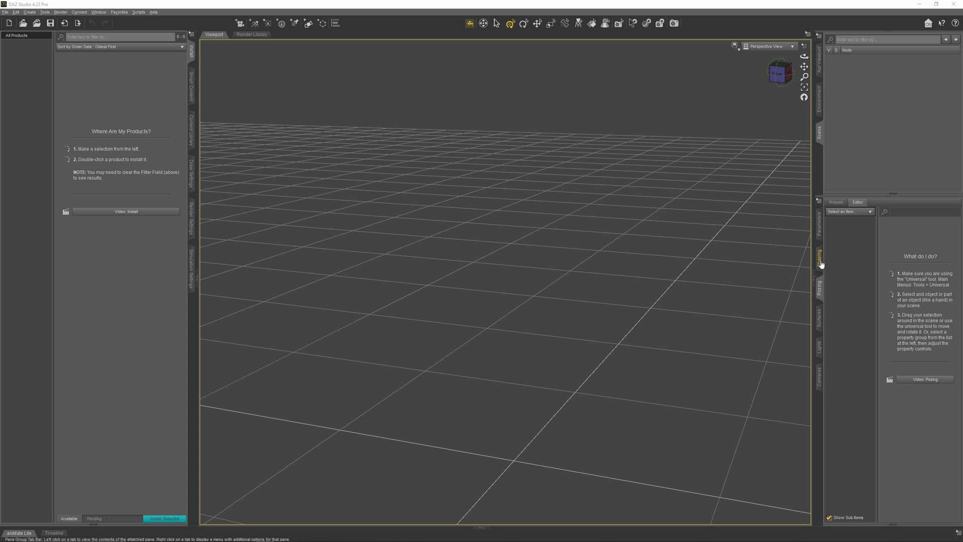
click(819, 223)
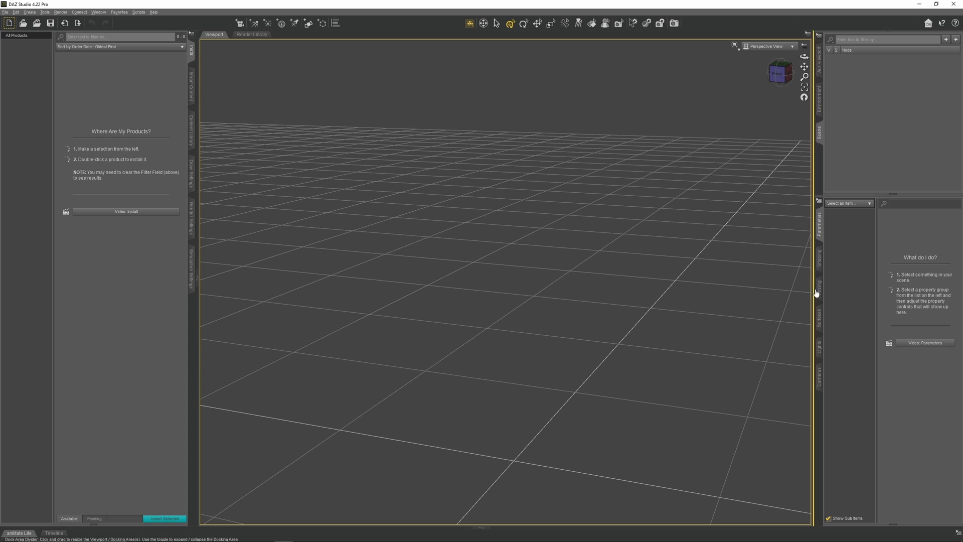
Dock Posing, Shaping and Parameters into the left panel and make Scene taller than Surfaces.
click(820, 288)
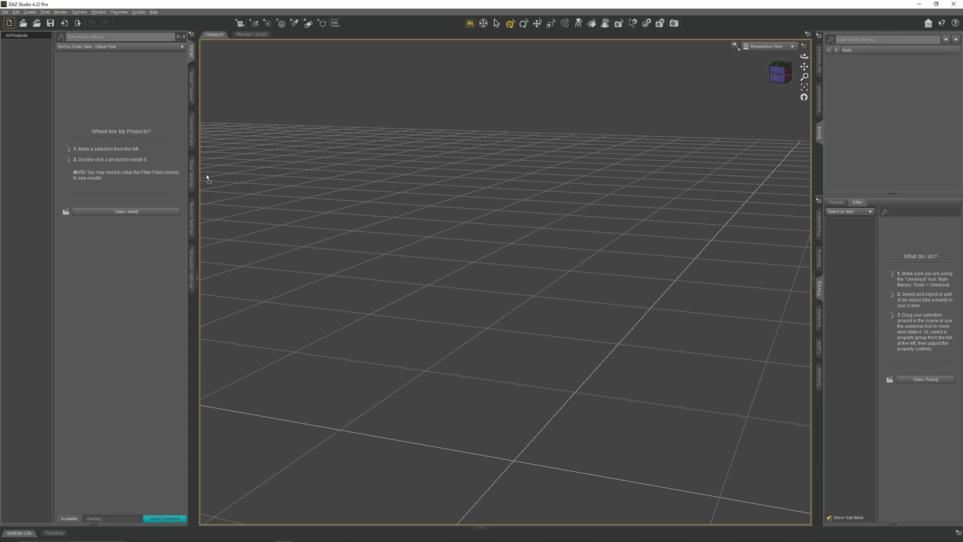
drag(192, 156, 193, 158)
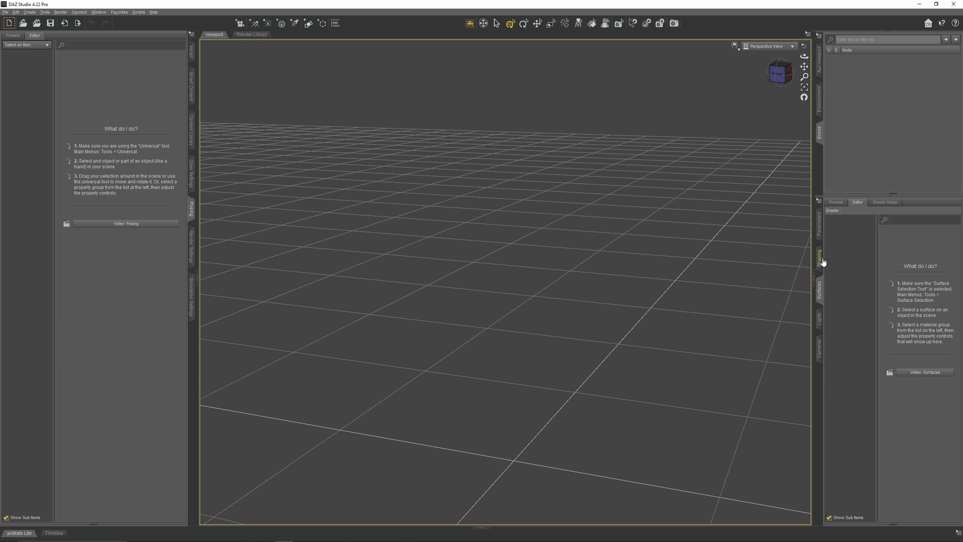
drag(819, 258, 192, 195)
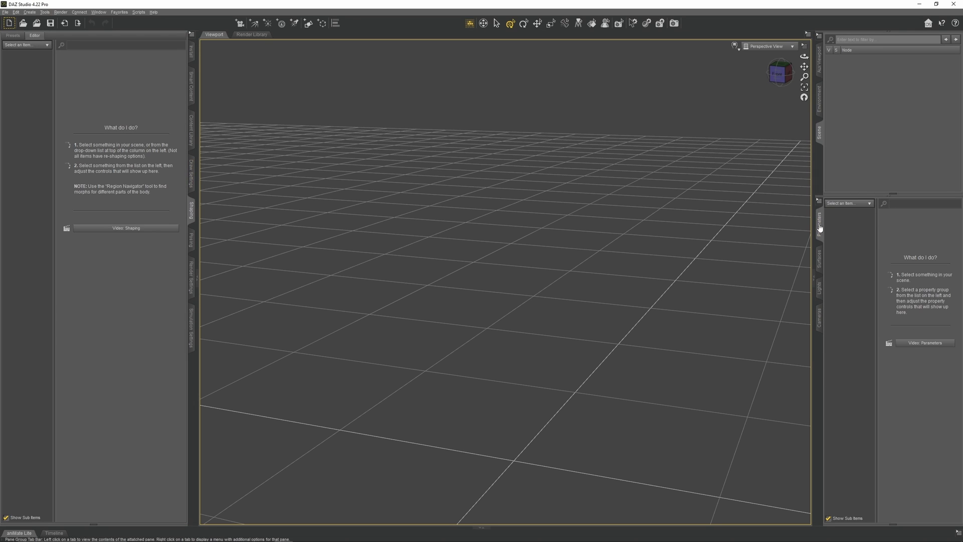
drag(819, 223, 191, 203)
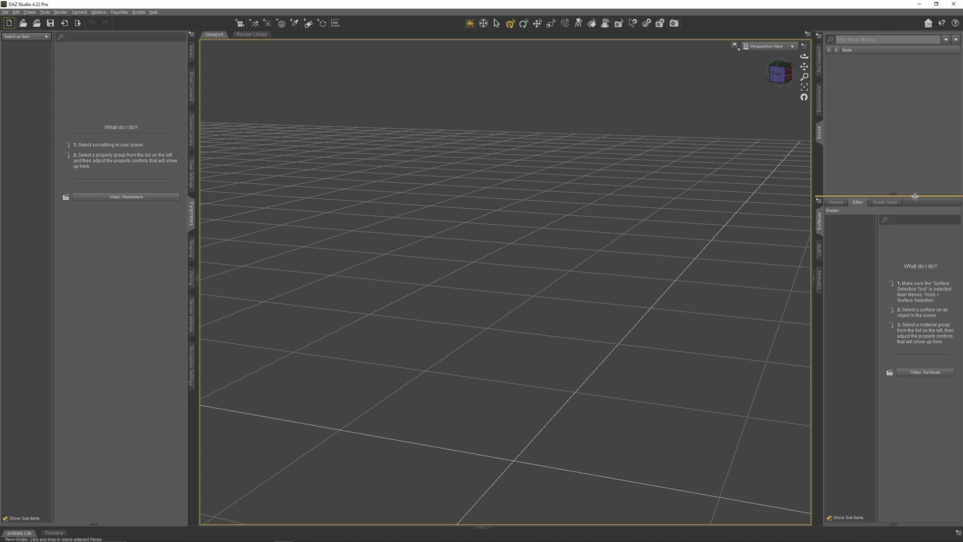
drag(914, 196, 903, 315)
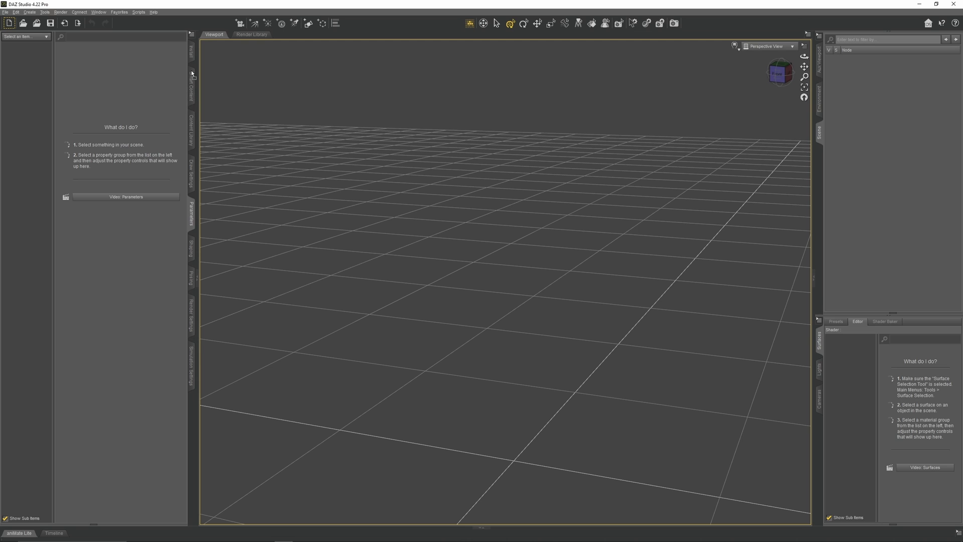
Reorder left tabs: Parameters, Shaping, Posing near the top, Install at bottom, Simulation Settings first.
drag(192, 72, 192, 75)
click(189, 247)
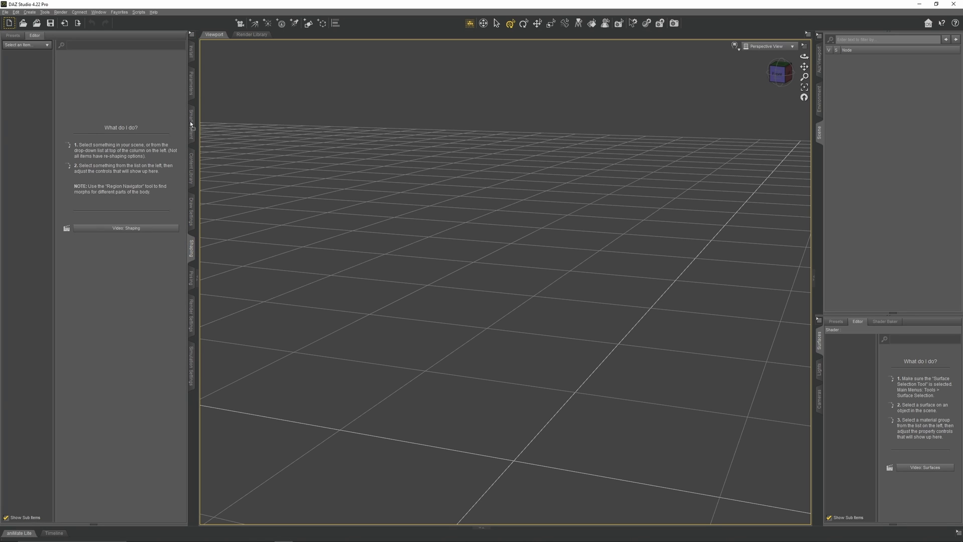
drag(191, 125, 190, 101)
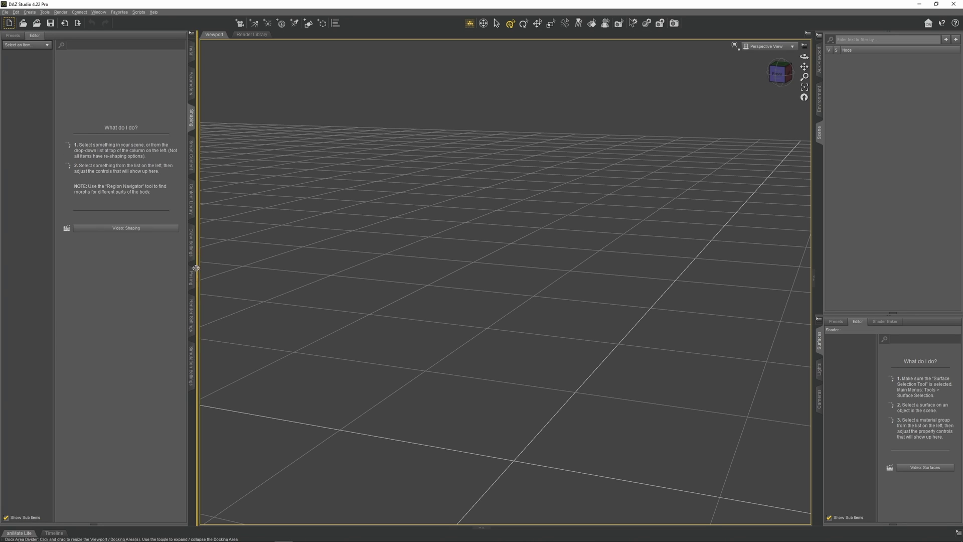
drag(191, 276, 191, 147)
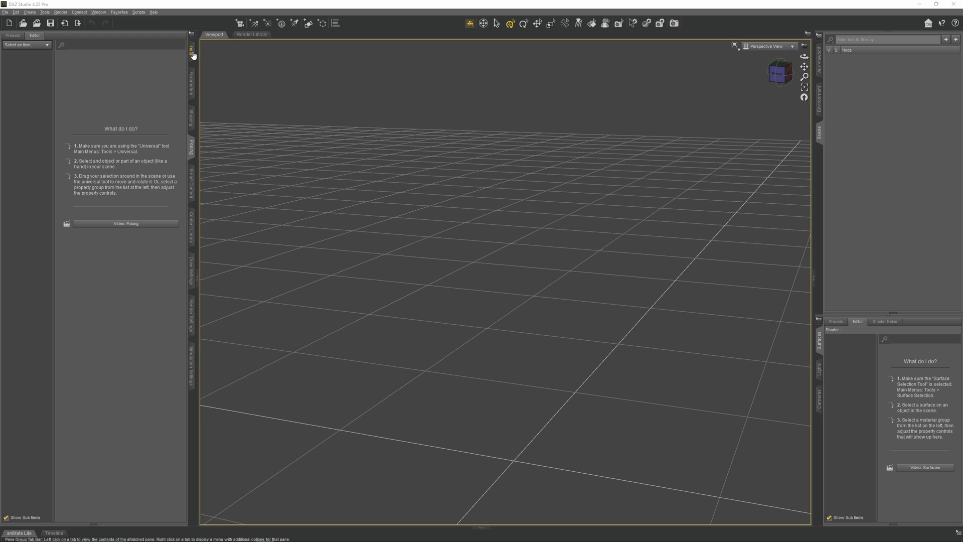
click(192, 52)
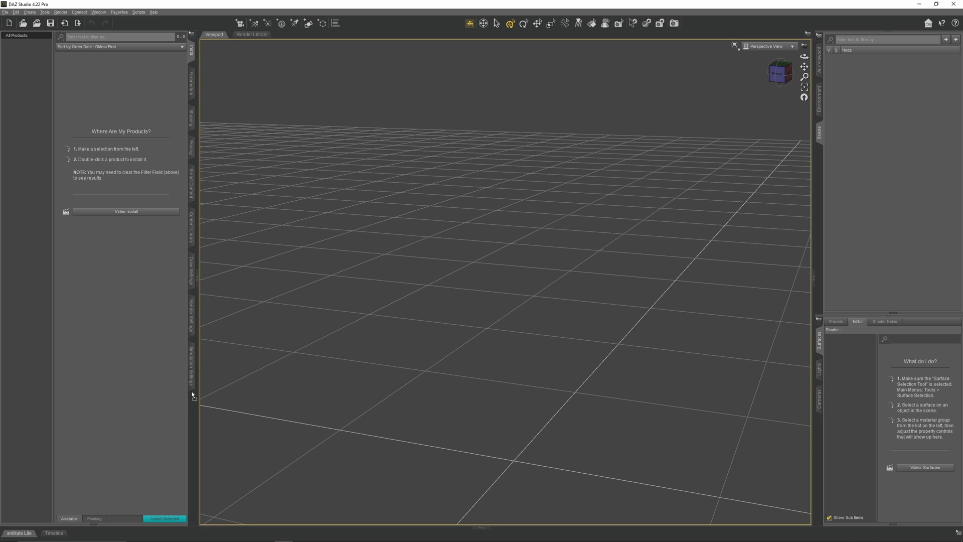
drag(193, 395, 192, 391)
click(192, 343)
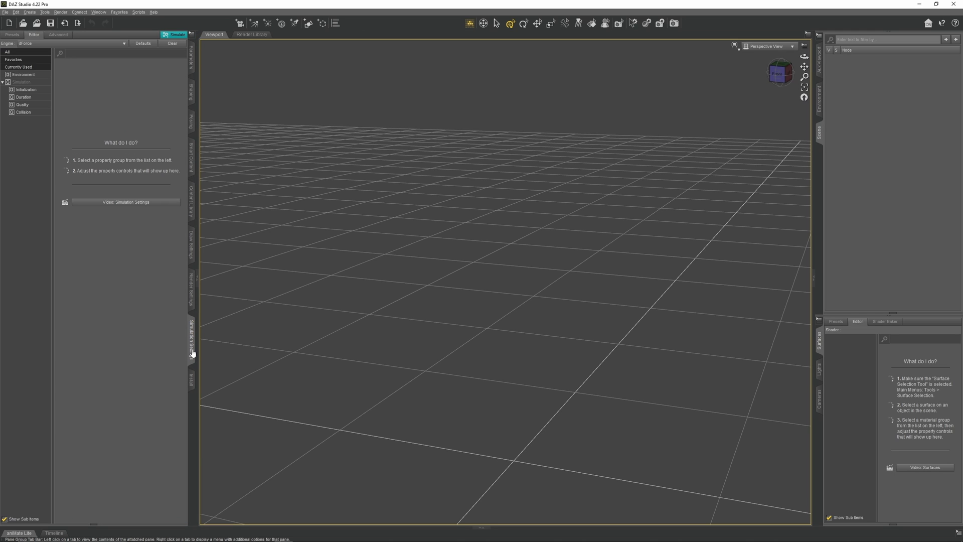
drag(192, 353, 191, 49)
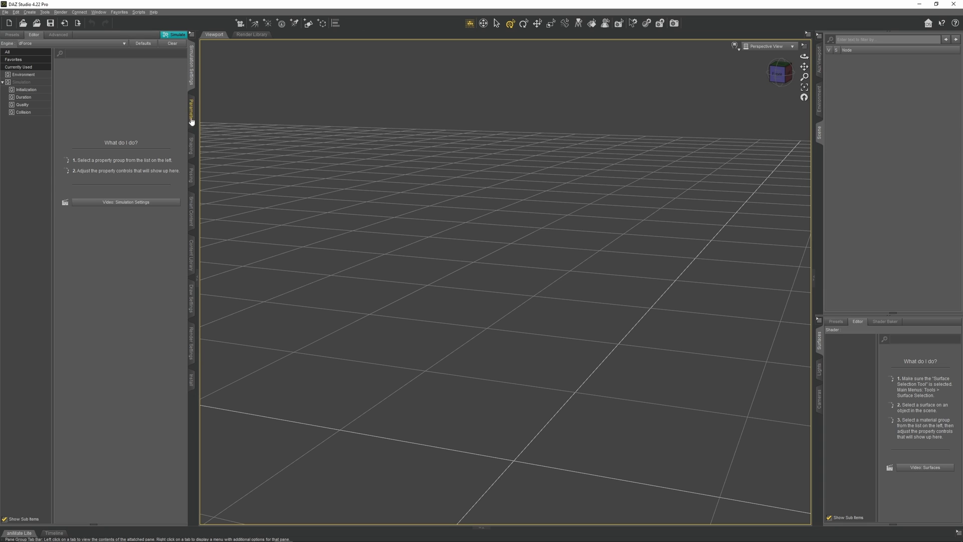
Dock Render Settings beside Render Library in the centre and return to the viewport.
click(191, 256)
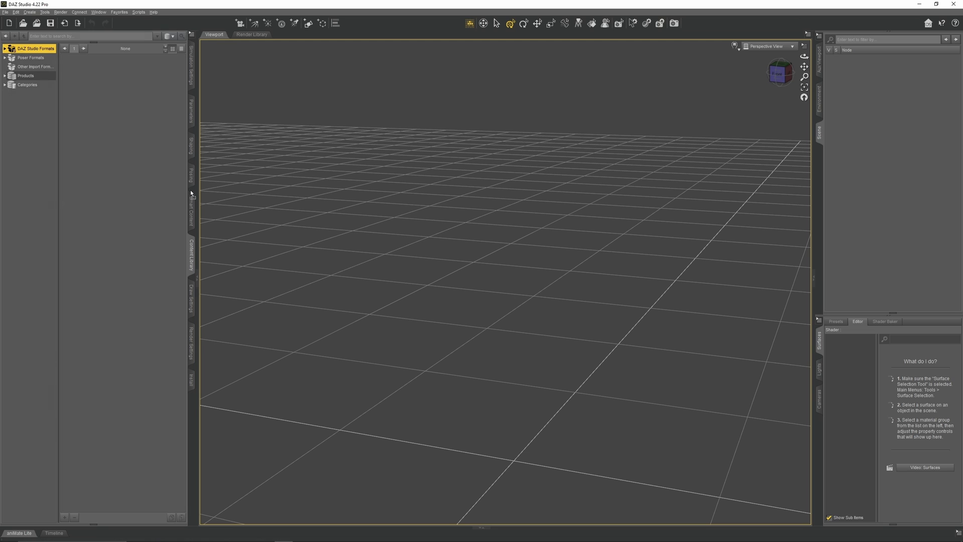
click(191, 345)
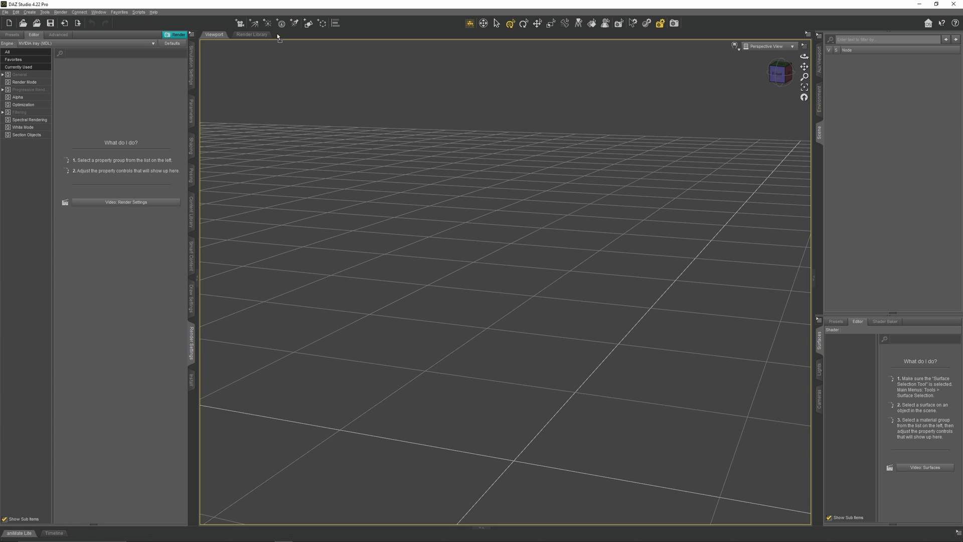
drag(281, 37, 282, 37)
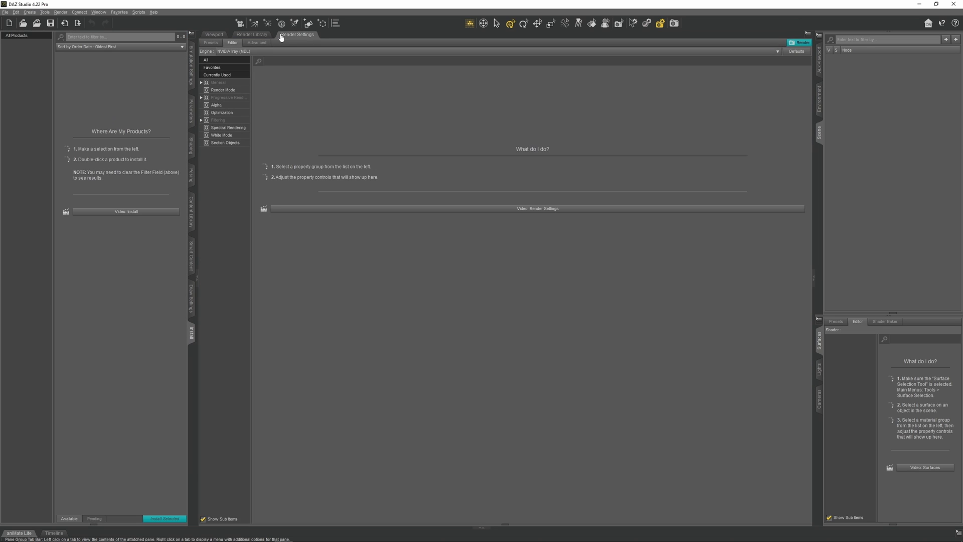
click(214, 34)
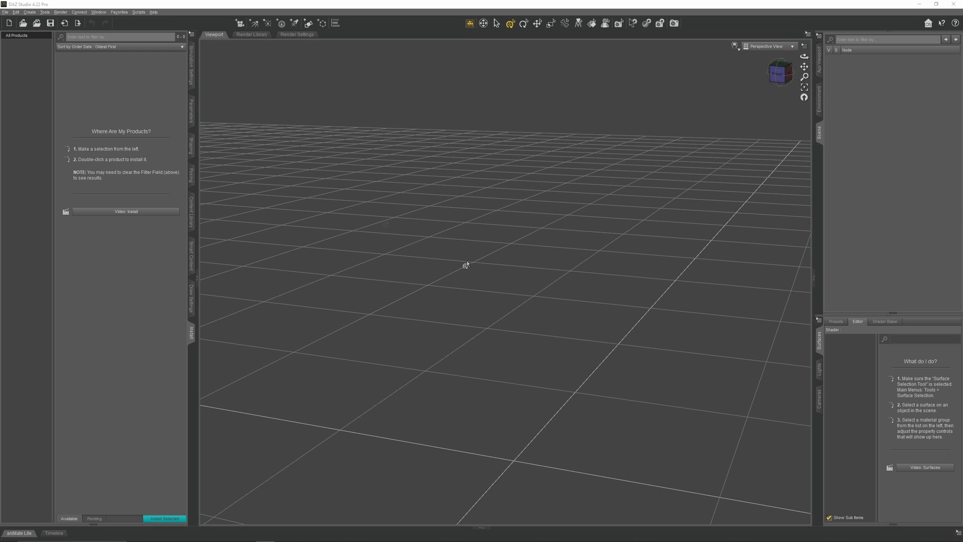
Lock docking/undocking from Window > Workspace so panes stay in place.
click(99, 12)
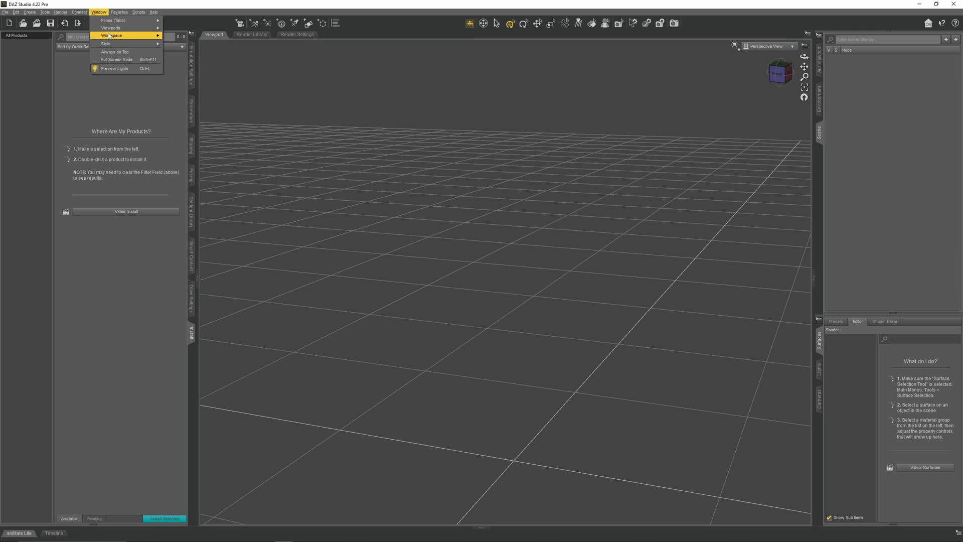
mouse_move(131, 35)
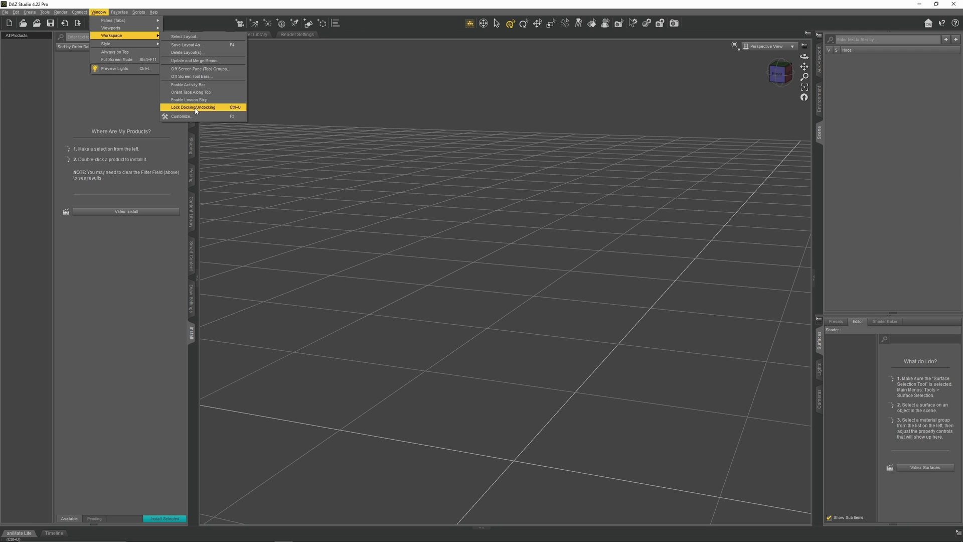
click(193, 107)
Save the current workspace layout as 'Personal Layout'.
click(99, 12)
mouse_move(105, 36)
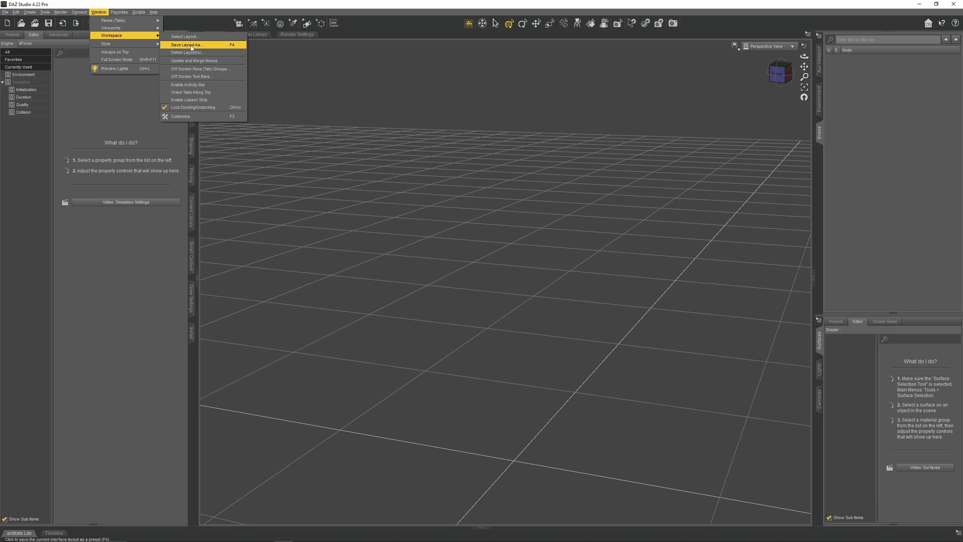
click(213, 46)
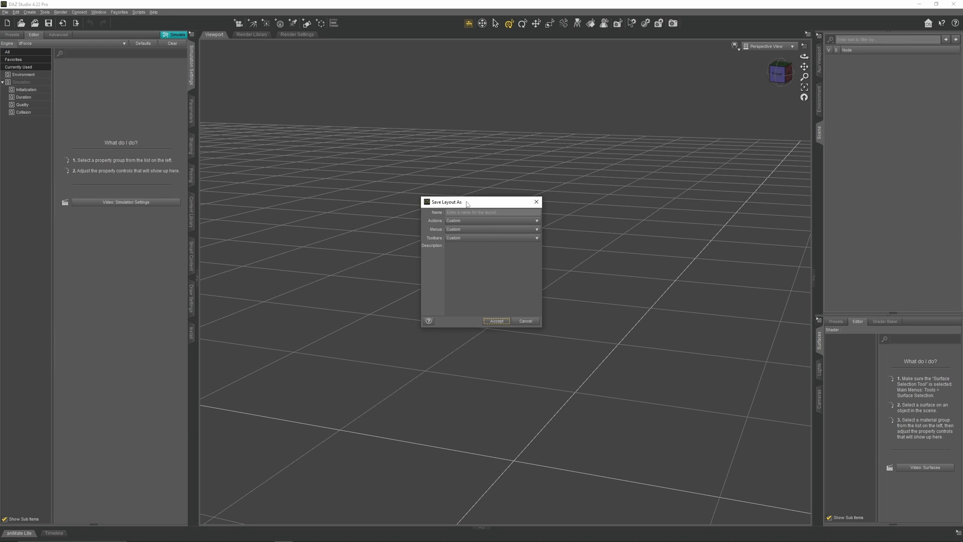
text(Personal Layout)
click(496, 321)
Choose Personal Layout in the Select Layout dialog and confirm.
click(98, 12)
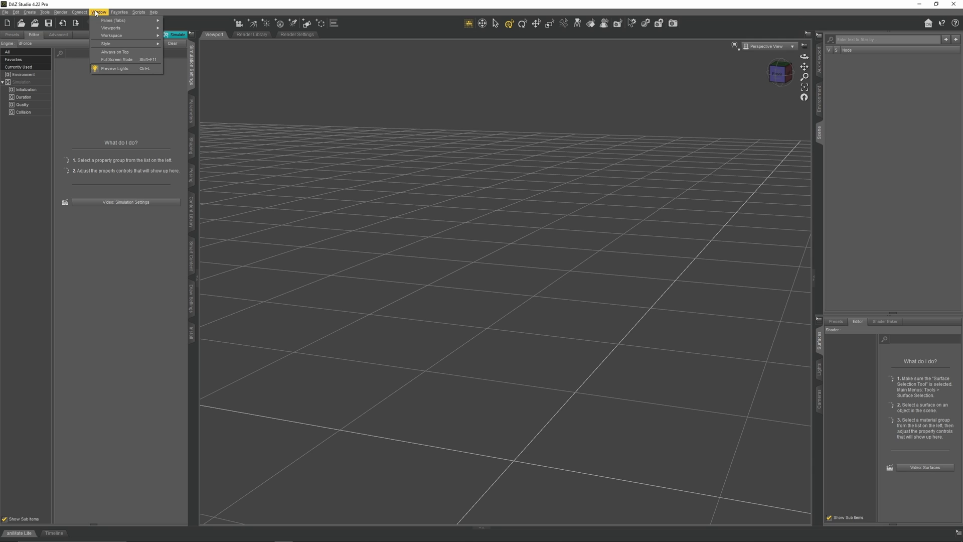
mouse_move(120, 36)
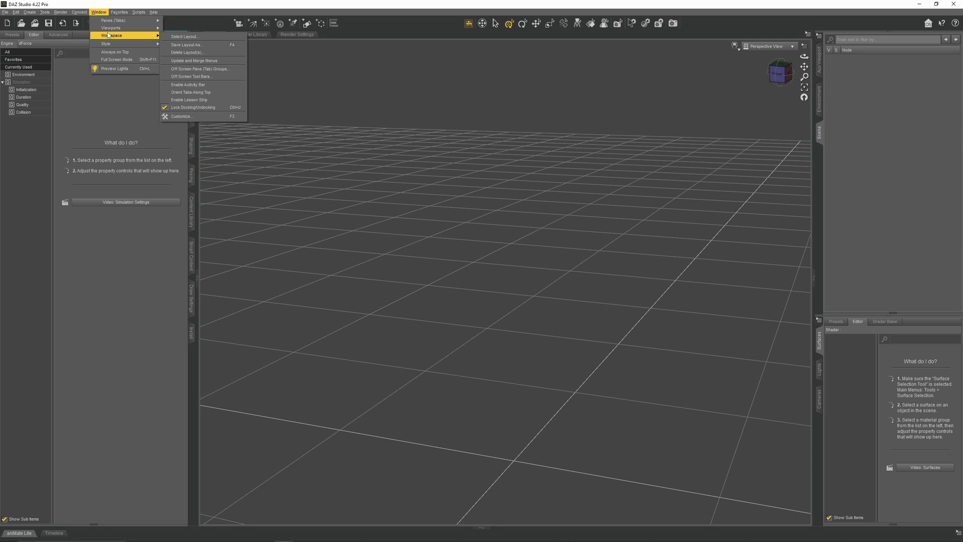
click(202, 42)
click(441, 117)
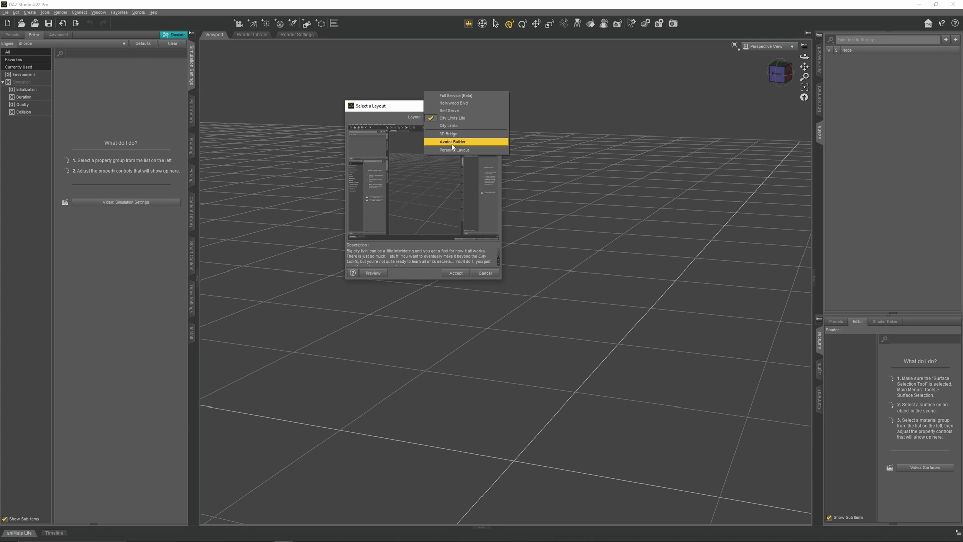
click(470, 150)
key(Return)
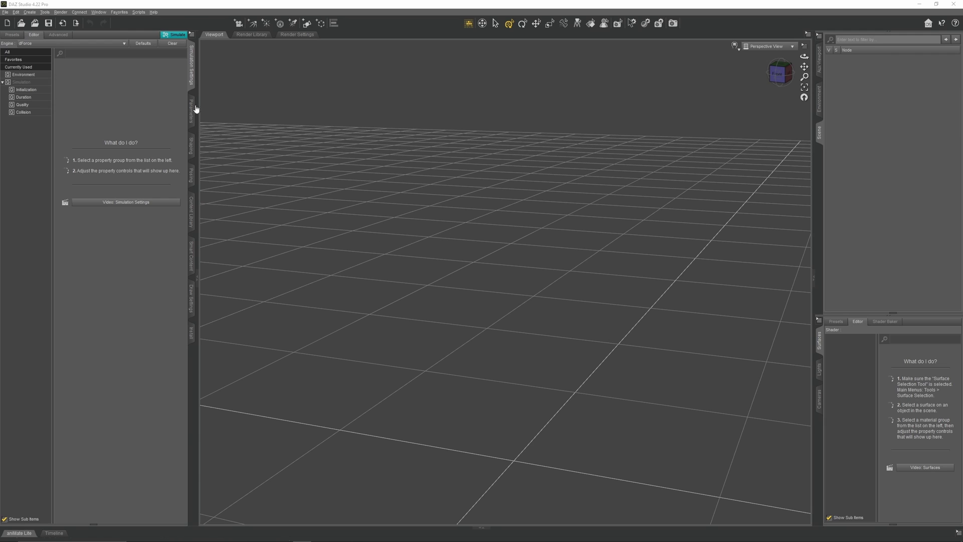
Open the Customize window from Window > Workspace.
click(102, 14)
mouse_move(113, 35)
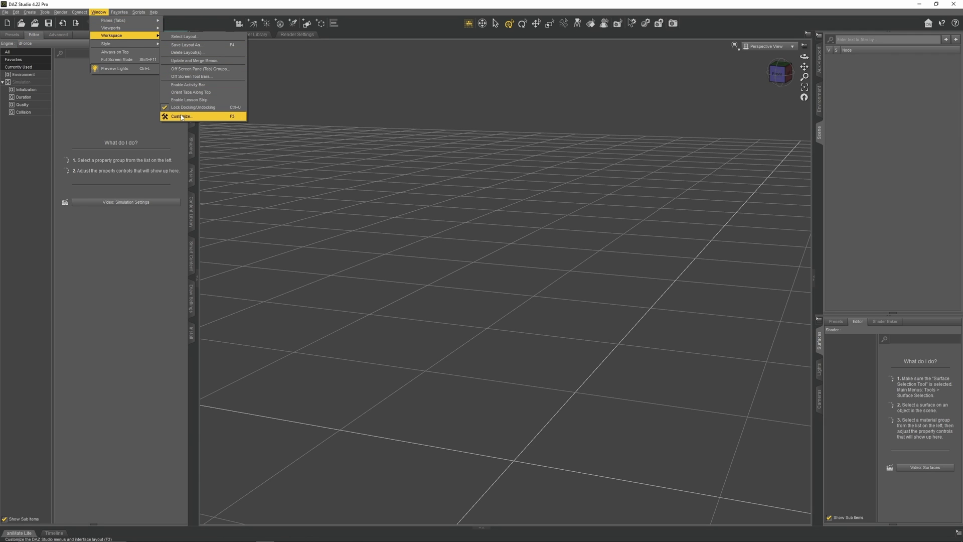
click(181, 117)
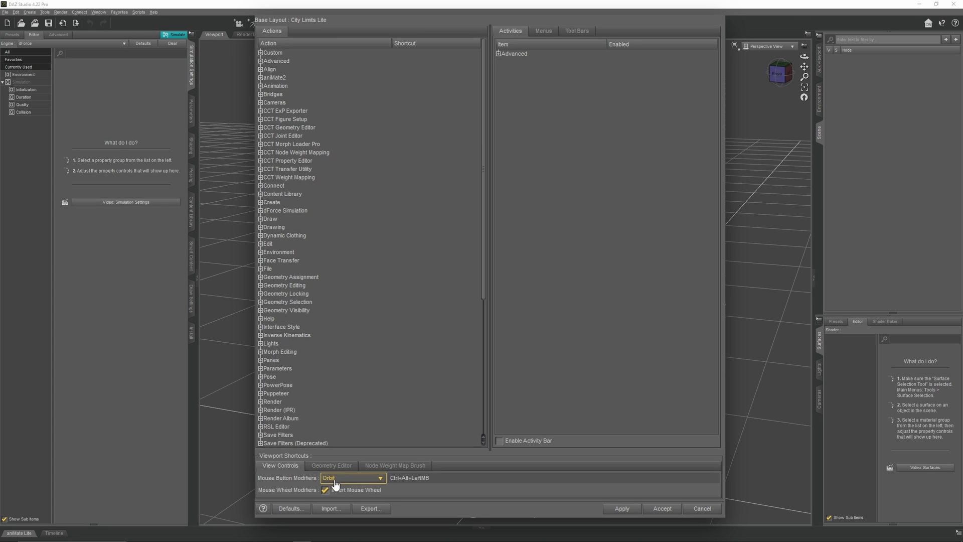
Bind viewport orbit to MidMB and pan to Shift+MidMB, then apply the shortcuts.
click(410, 477)
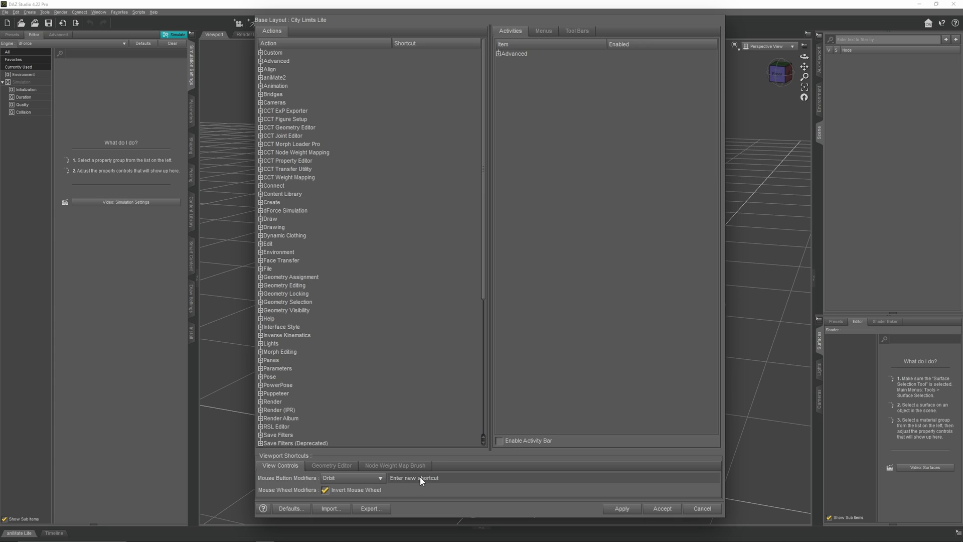
middle_click(417, 477)
click(379, 480)
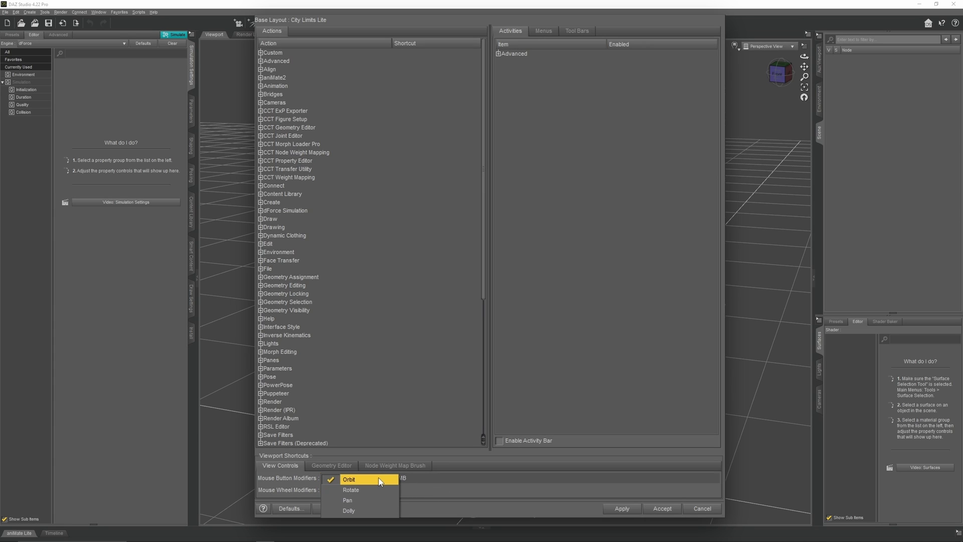
click(357, 500)
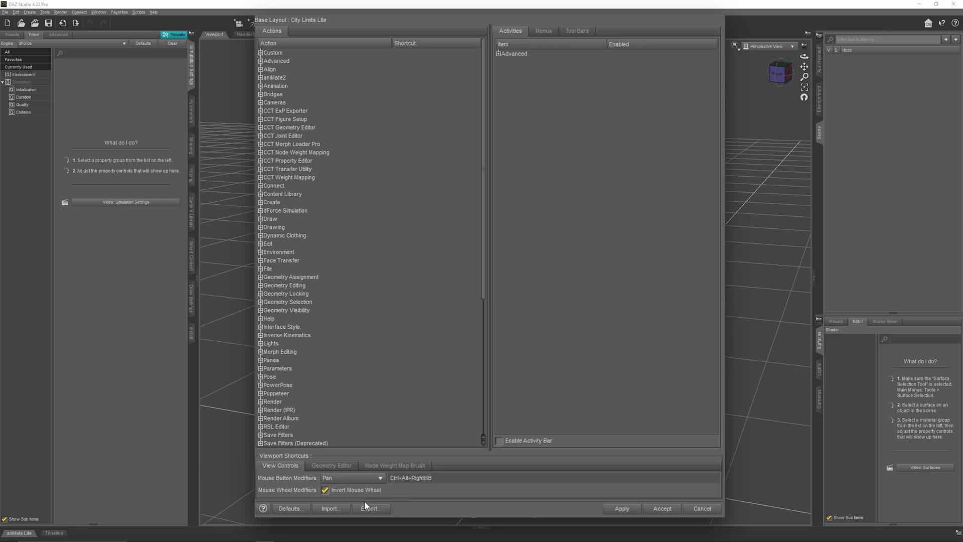
shift+middle_click(414, 475)
click(622, 508)
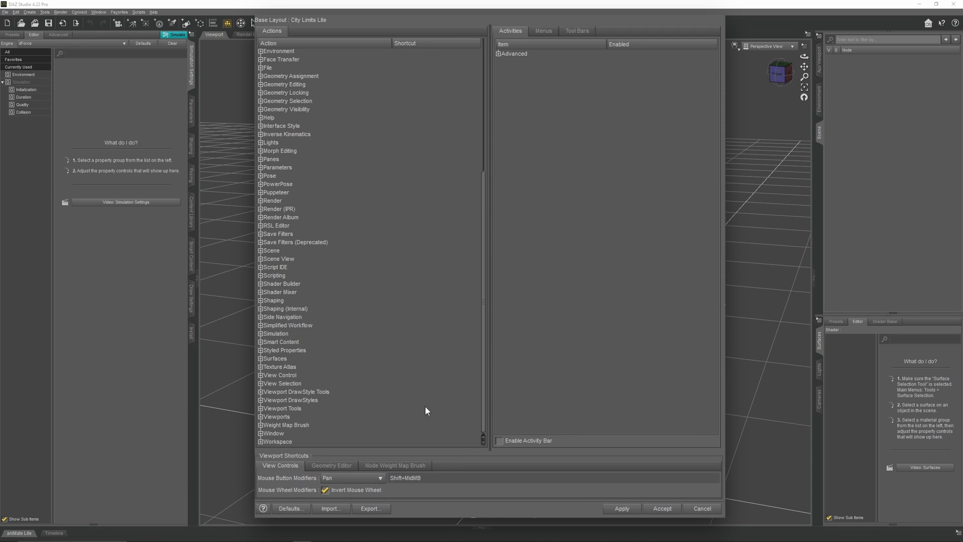
scroll(425, 403, up, 8)
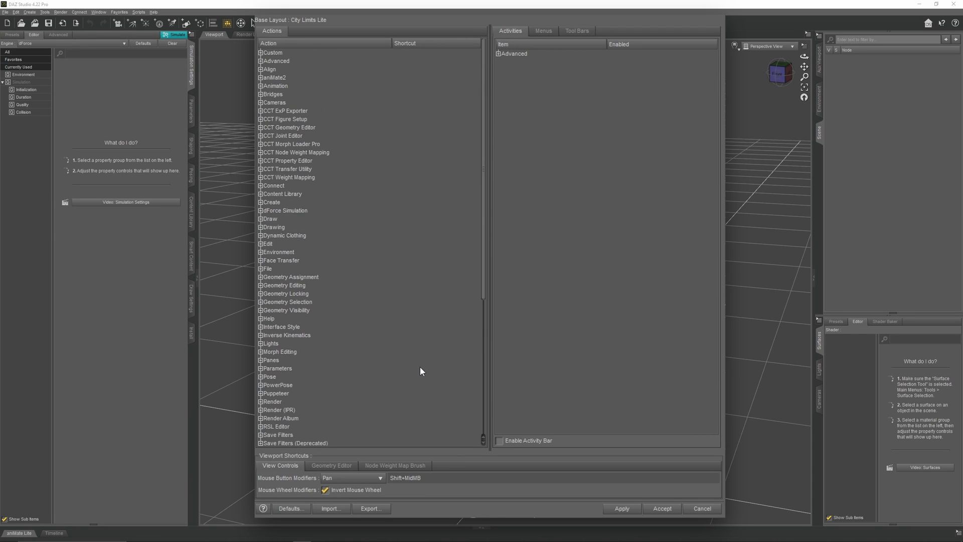
scroll(420, 353, down, 8)
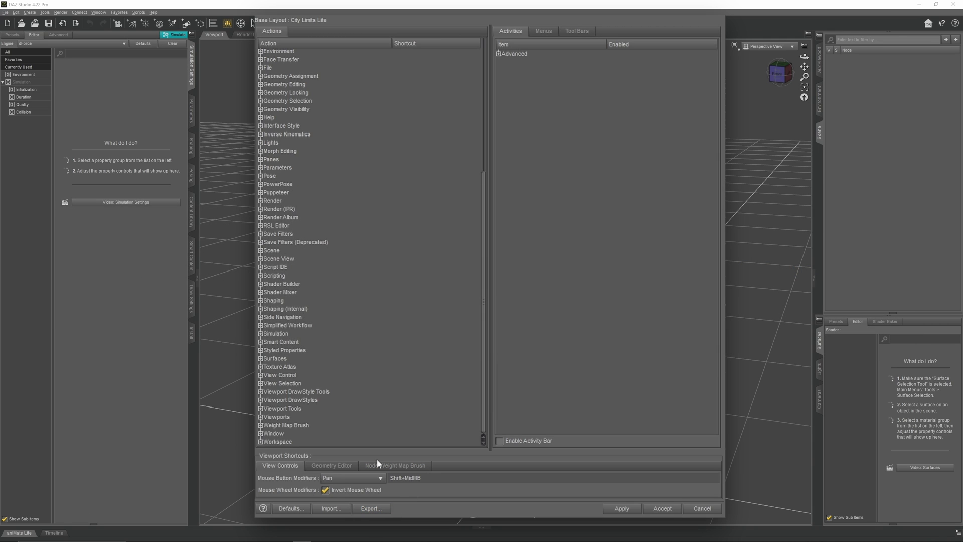
Import the personal keybinds Actions file from the Downloads folder.
click(329, 507)
click(514, 269)
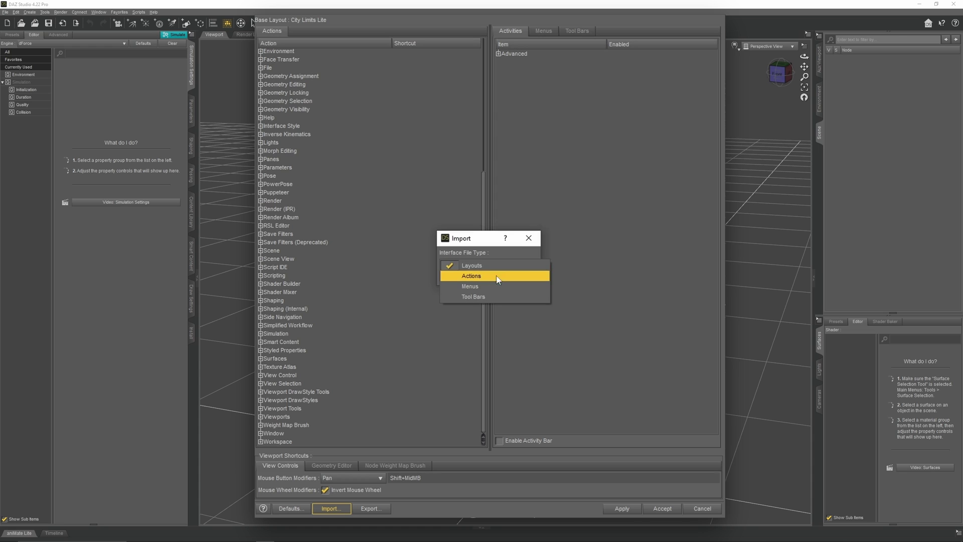
click(493, 262)
click(476, 279)
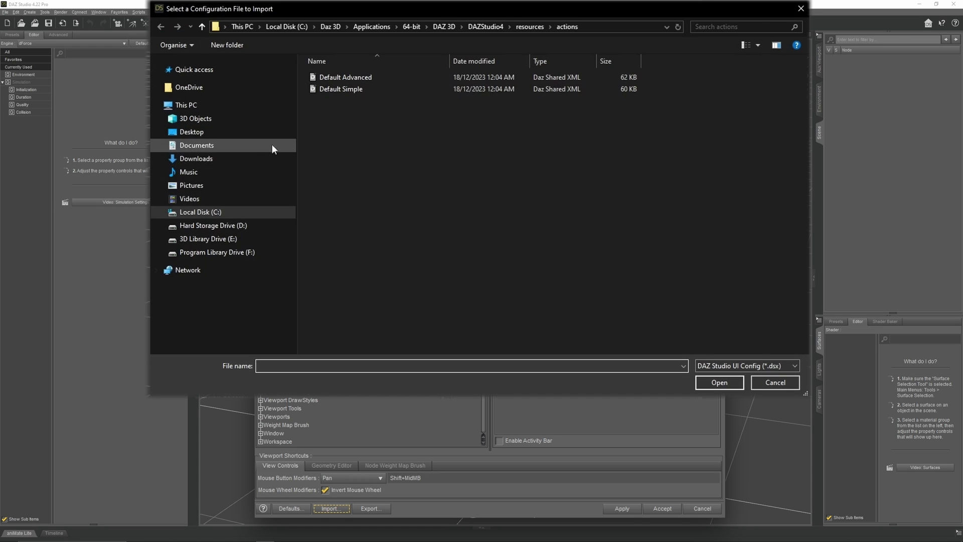
click(201, 159)
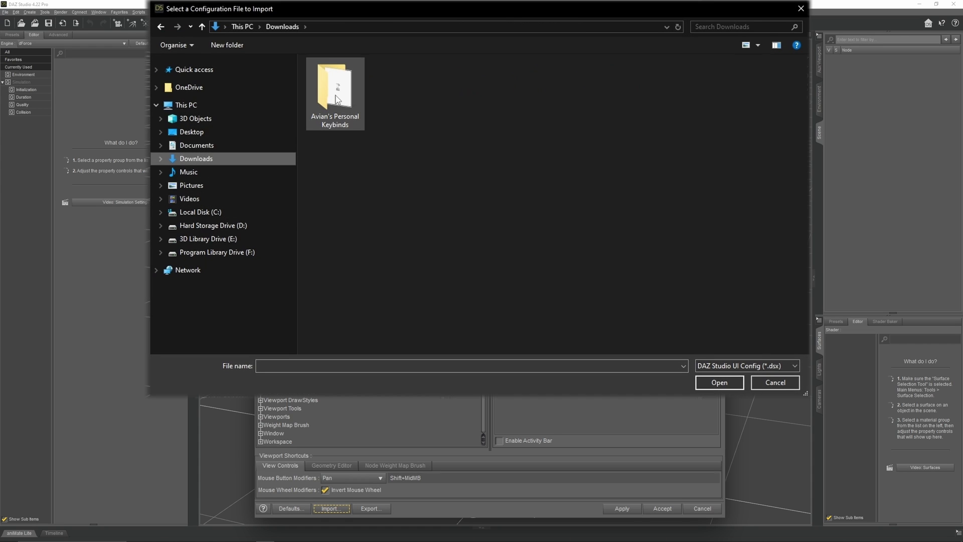
double_click(335, 99)
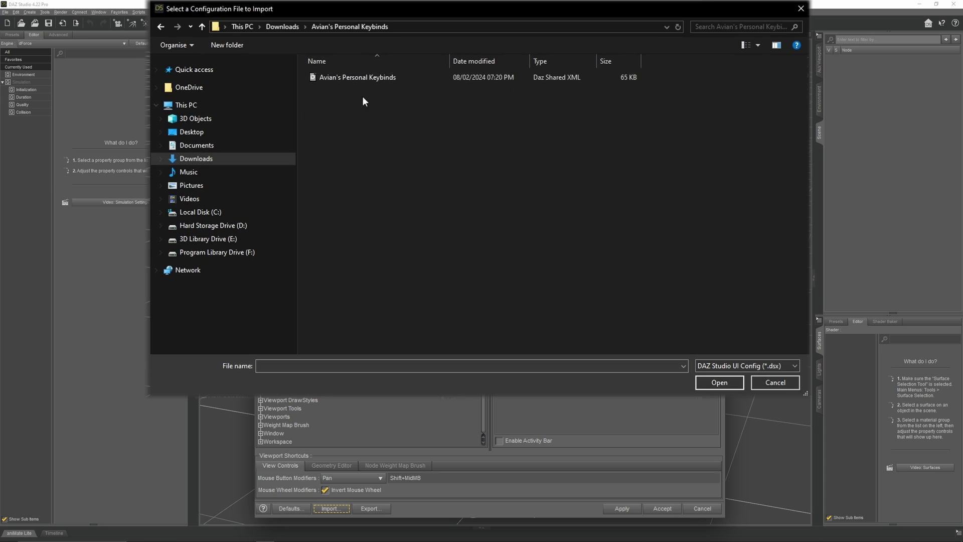
click(416, 78)
click(716, 383)
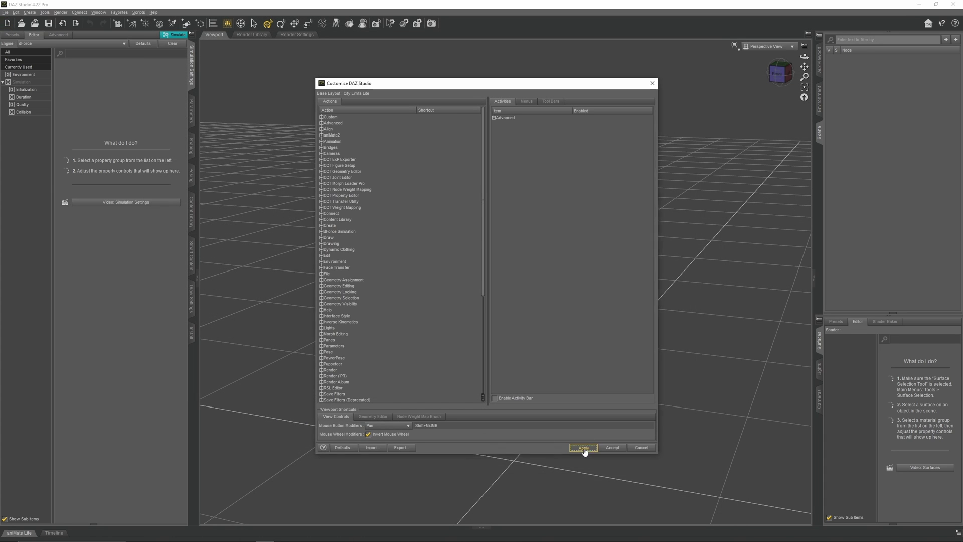
Apply and accept the imported keybinds, then switch to the translate tool with W.
click(584, 446)
click(611, 448)
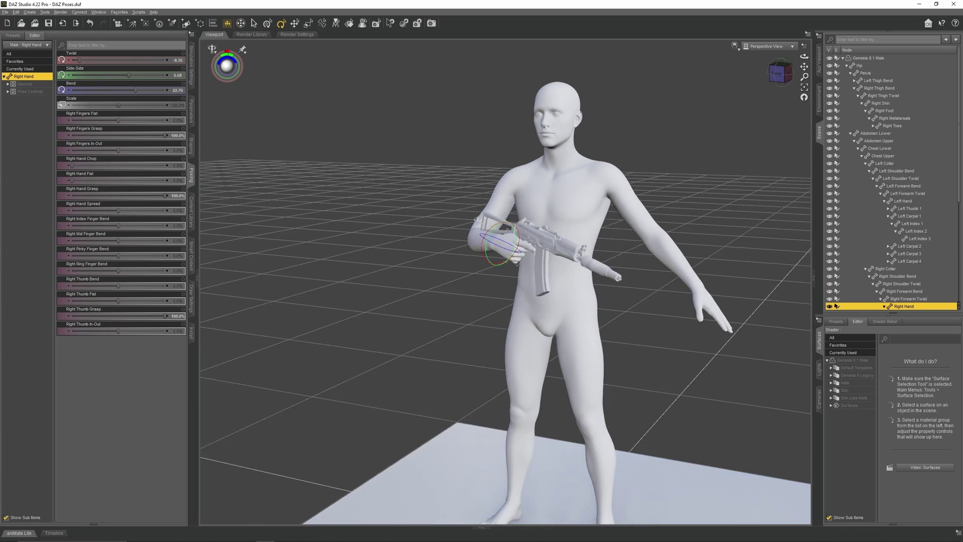
key(w)
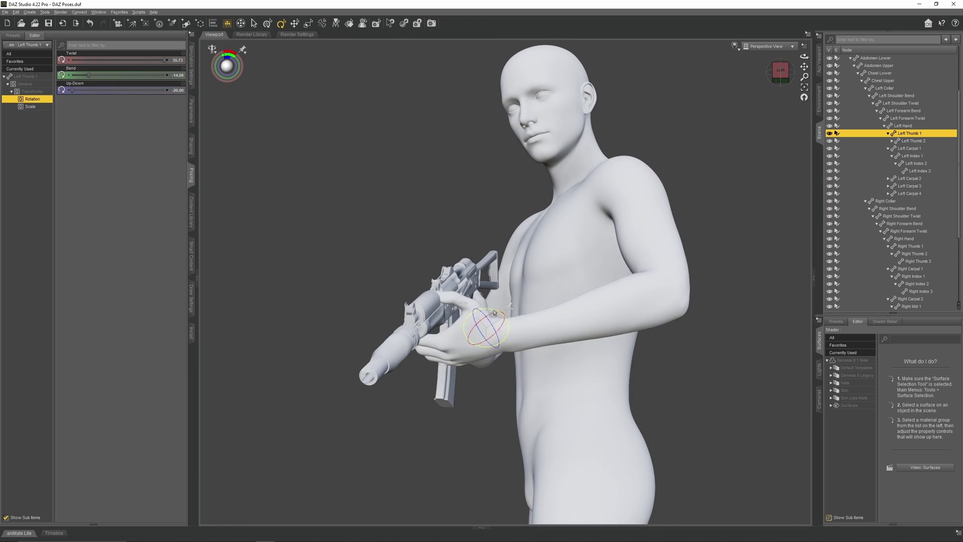
click(669, 466)
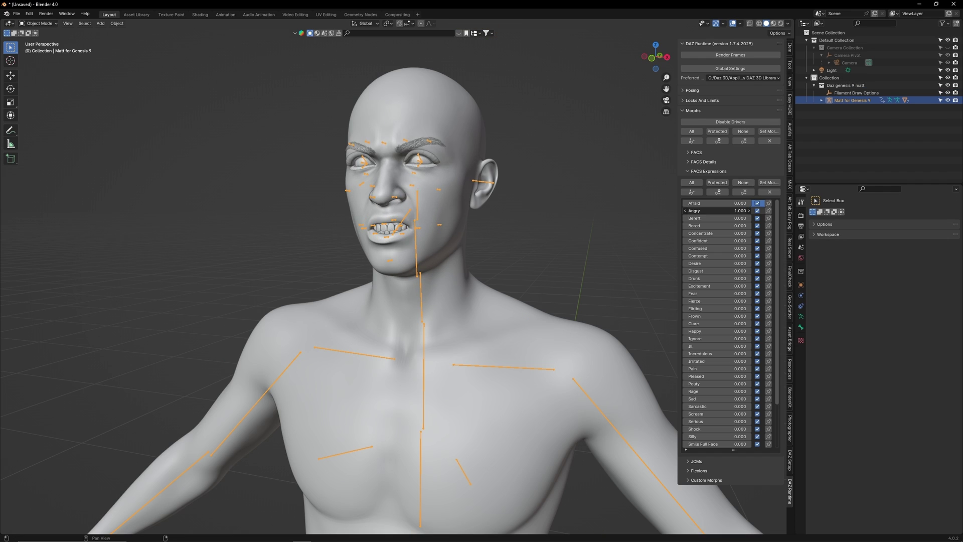
Reset Angry to 0, try Flirting and Drunk at 1, then zero them again.
key(BackSpace)
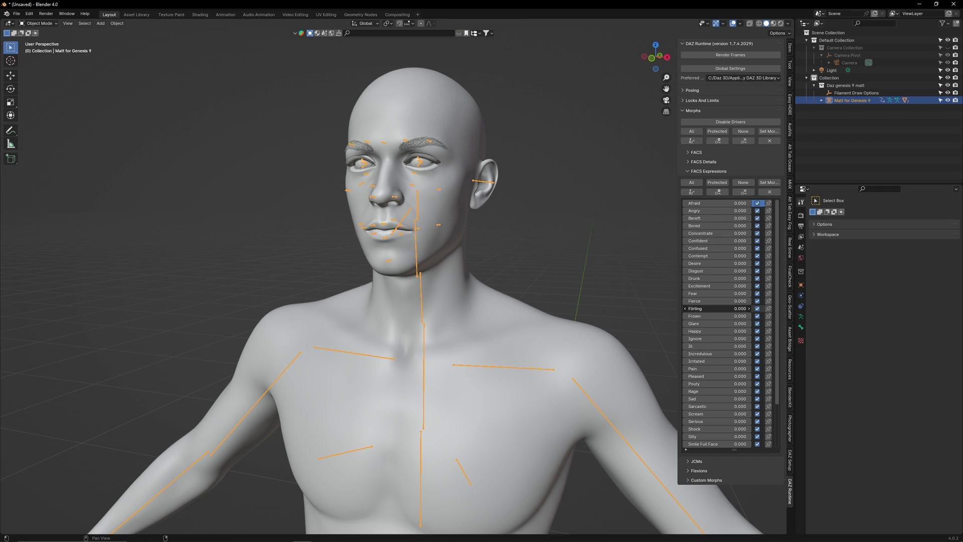
key(ctrl+v)
key(ctrl+v)
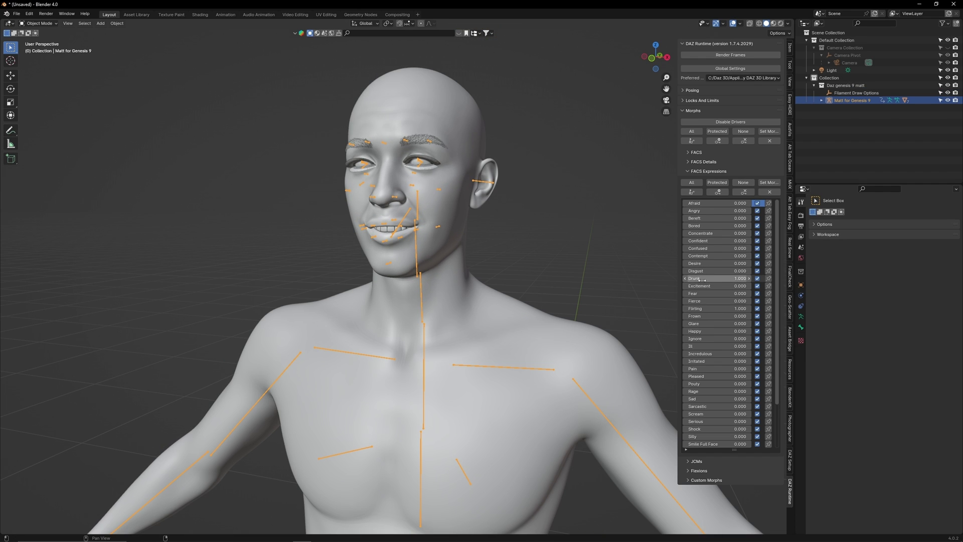
key(BackSpace)
key(BackSpace)
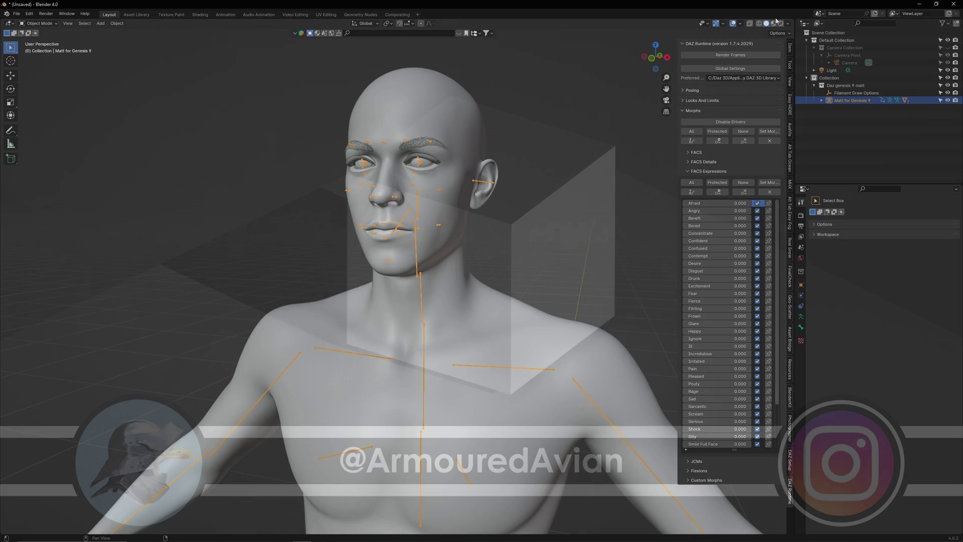